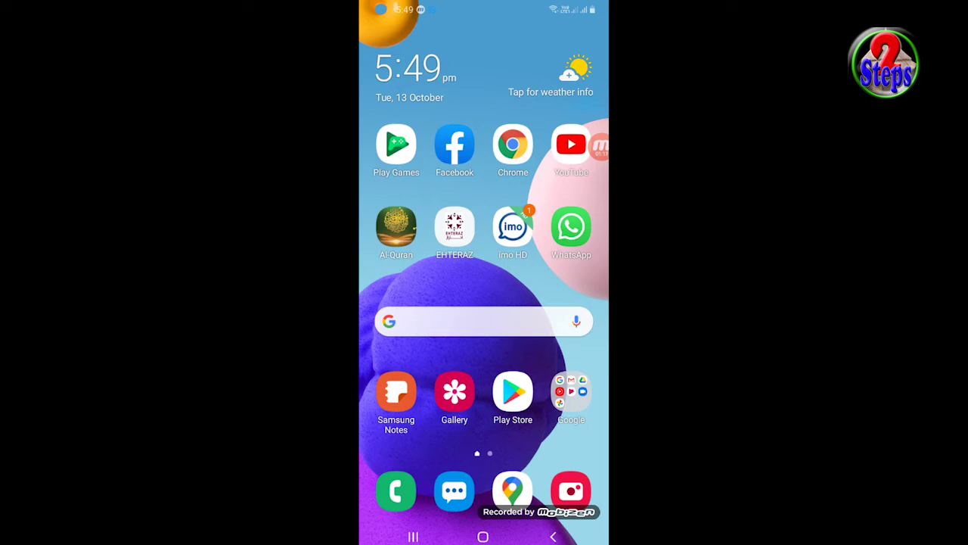
# - Search the Google Play Store for "cx file explorer" using the matching suggestion
pyautogui.click(513, 392)
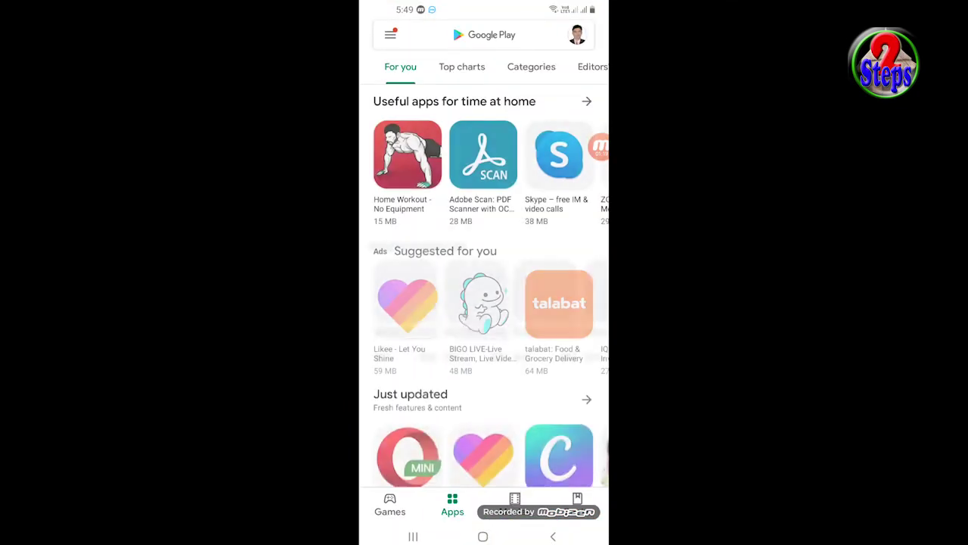
pyautogui.click(484, 34)
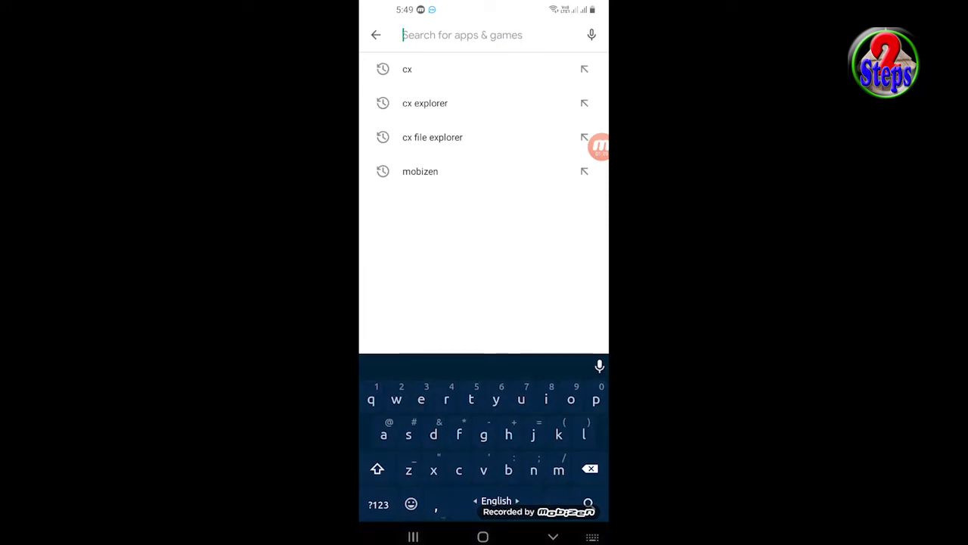
pyautogui.write('cx ')
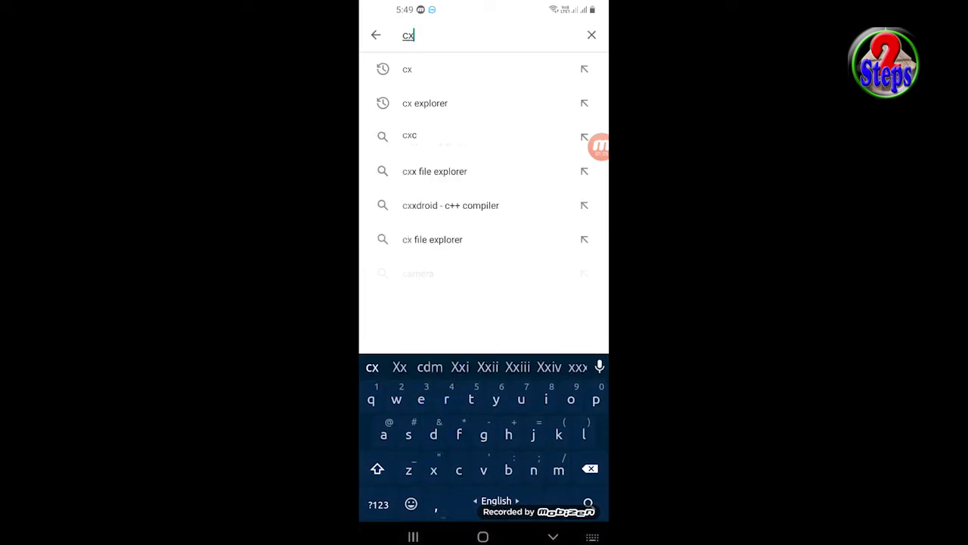
pyautogui.write('f')
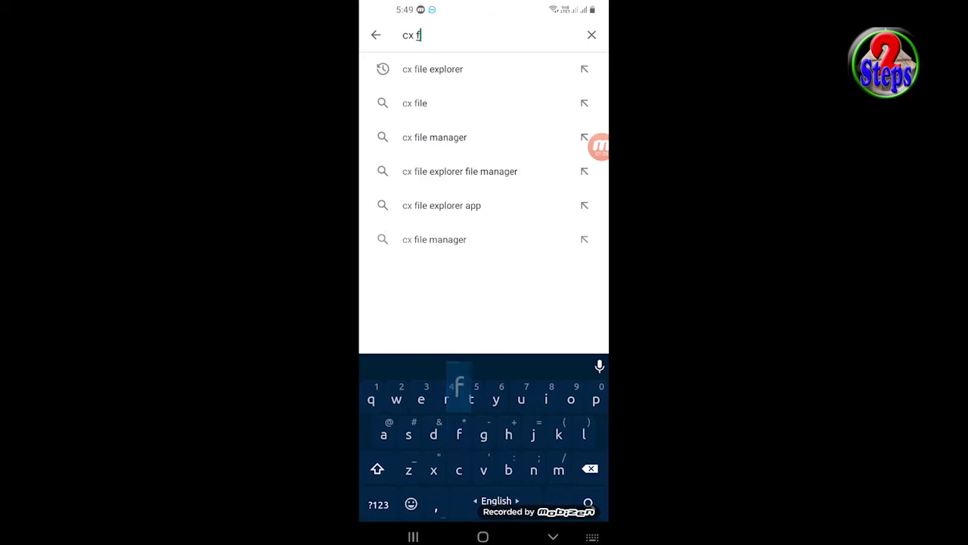
pyautogui.write('li')
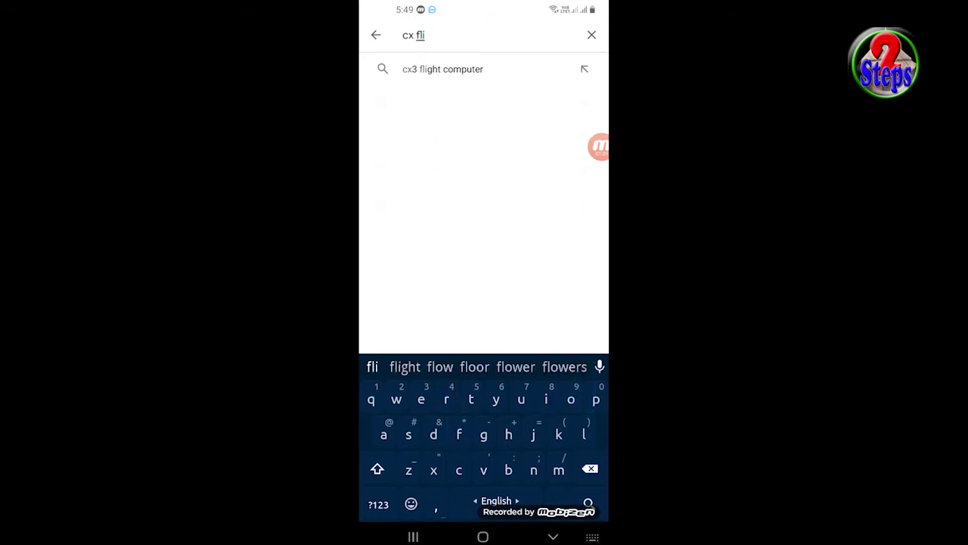
pyautogui.press('BackSpace')
pyautogui.press('BackSpace')
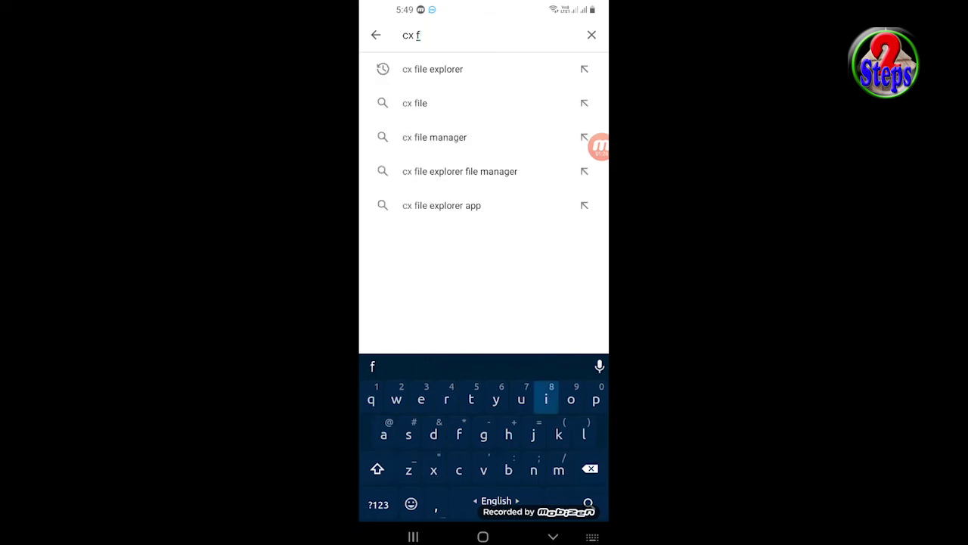
pyautogui.write('ile ')
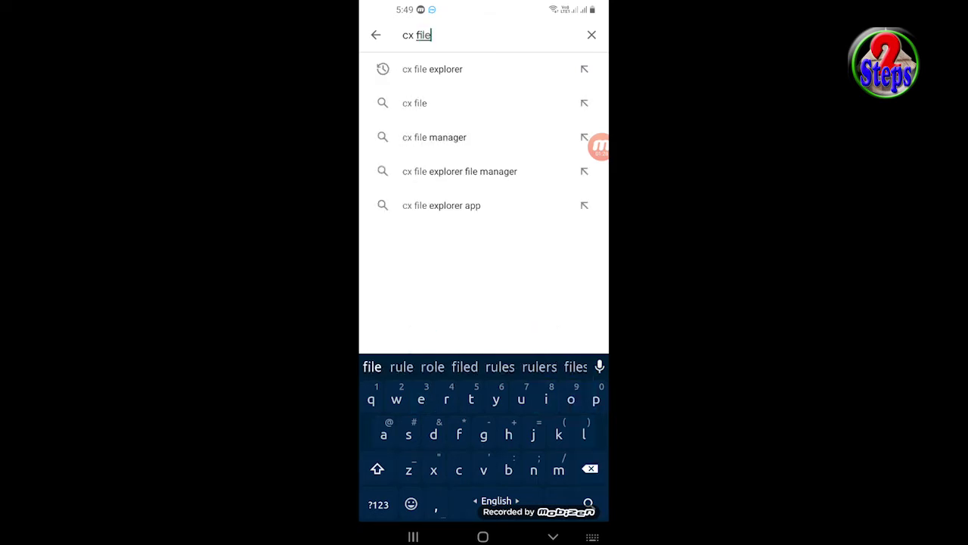
pyautogui.write('e')
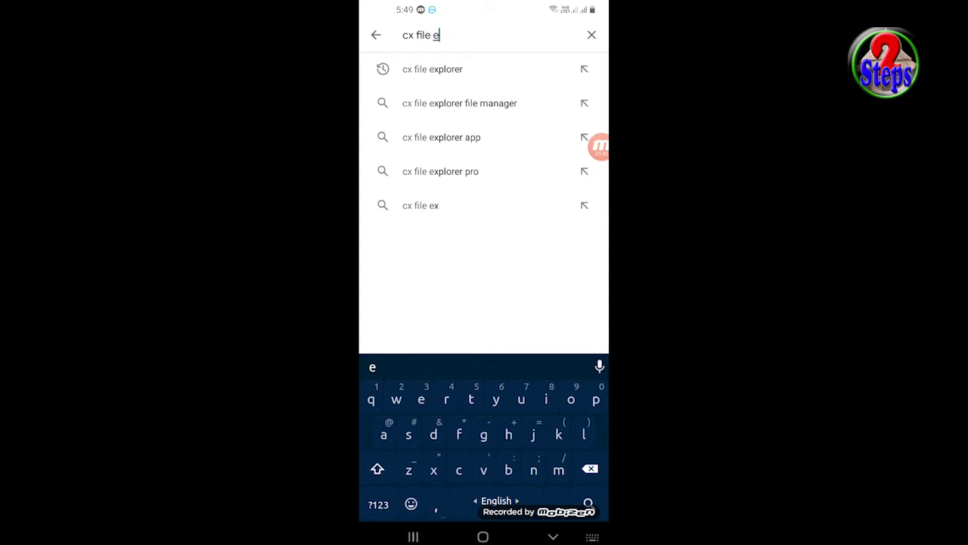
pyautogui.click(432, 69)
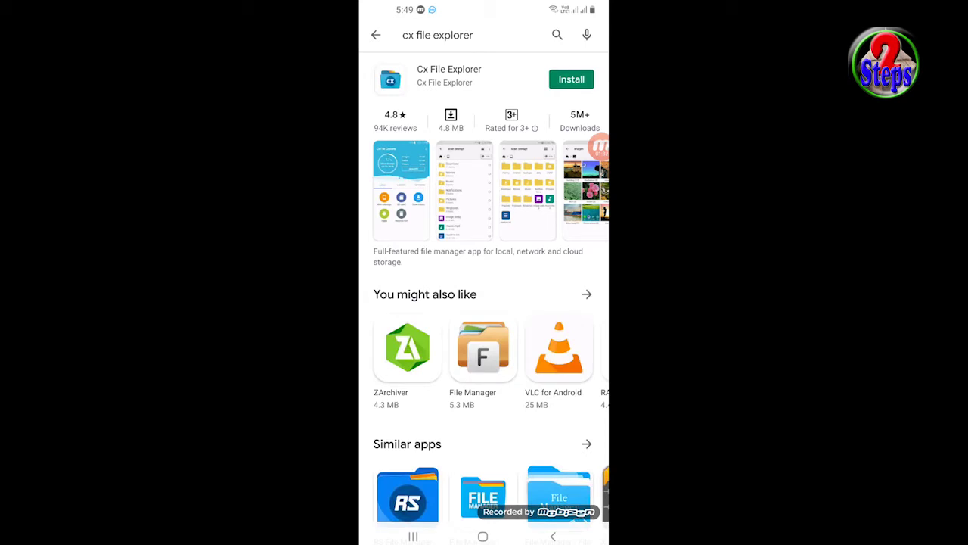
# - Install Cx File Explorer on the phone and return to the home screen
pyautogui.click(571, 79)
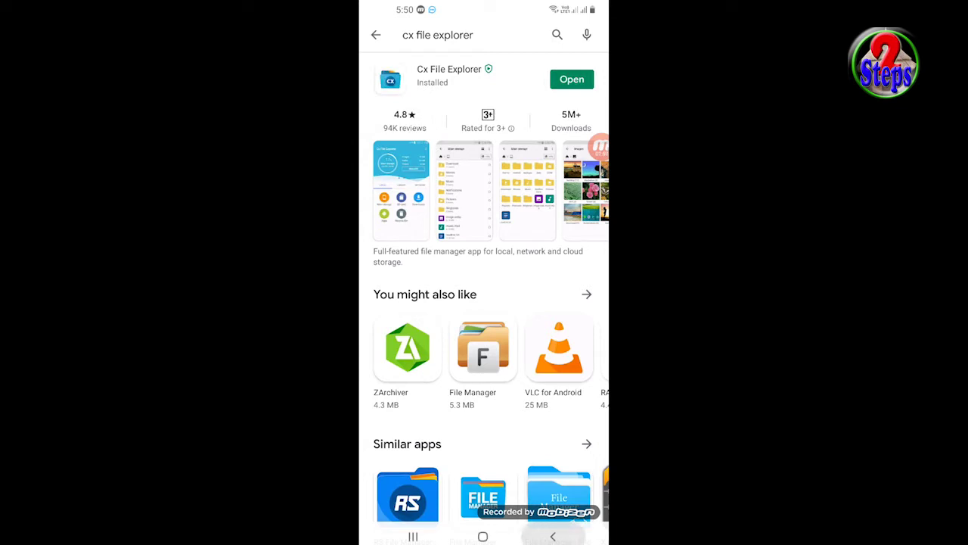
pyautogui.click(552, 536)
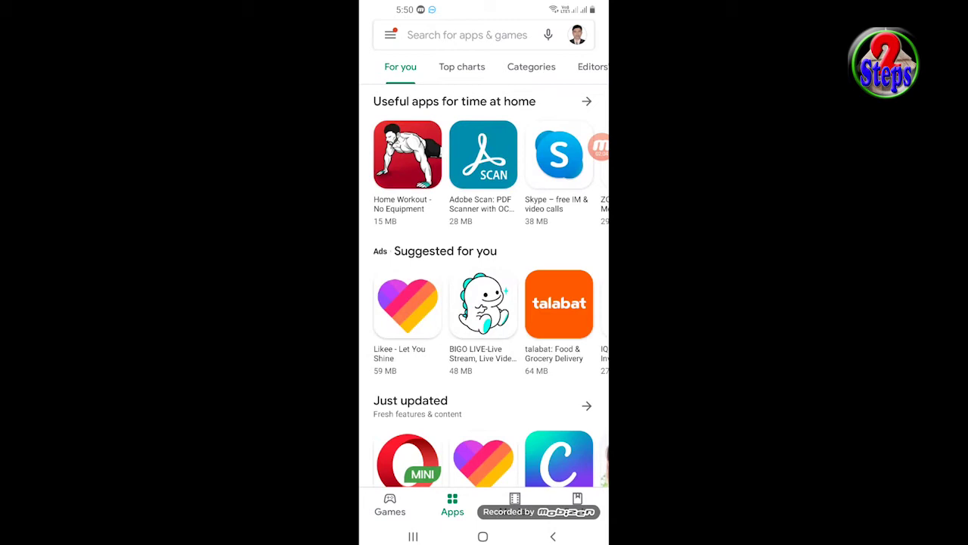
pyautogui.click(552, 536)
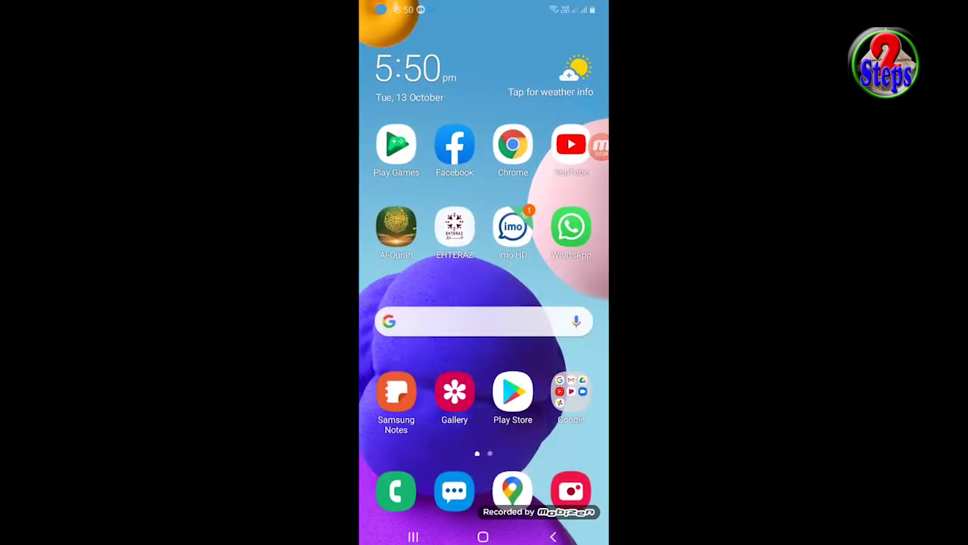
# - Launch Cx File Explorer from the phone's app list and allow it to access photos, media and files
pyautogui.moveTo(553, 302); pyautogui.dragTo(408, 303)
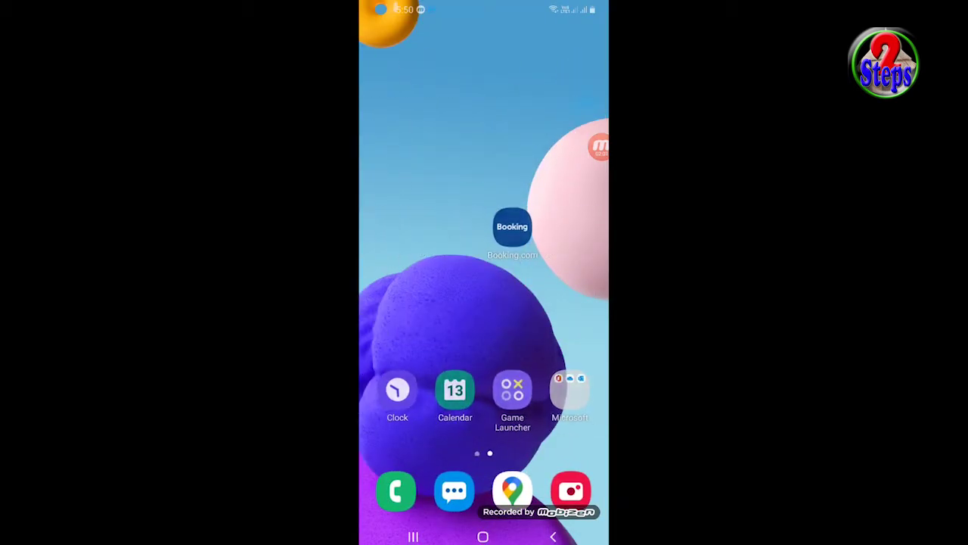
pyautogui.moveTo(484, 454); pyautogui.dragTo(484, 227)
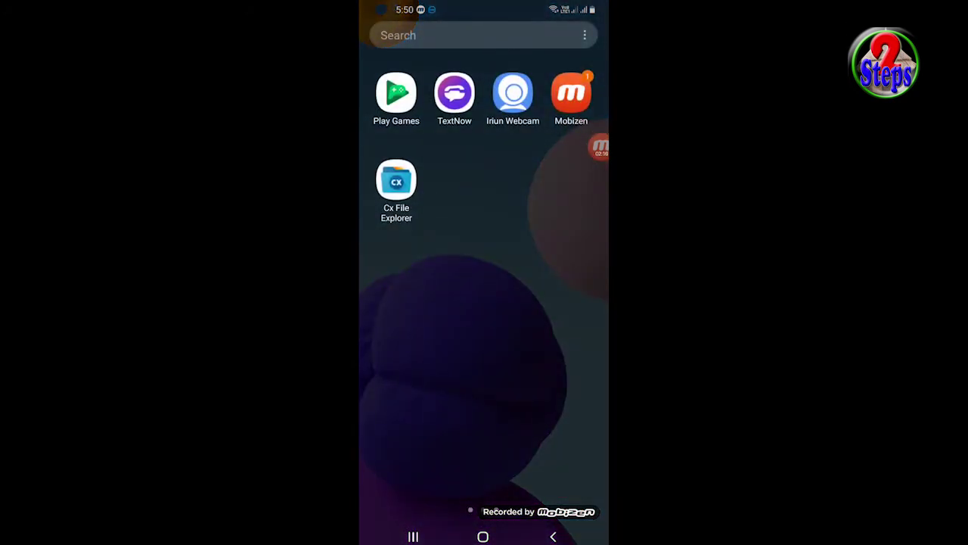
pyautogui.click(396, 182)
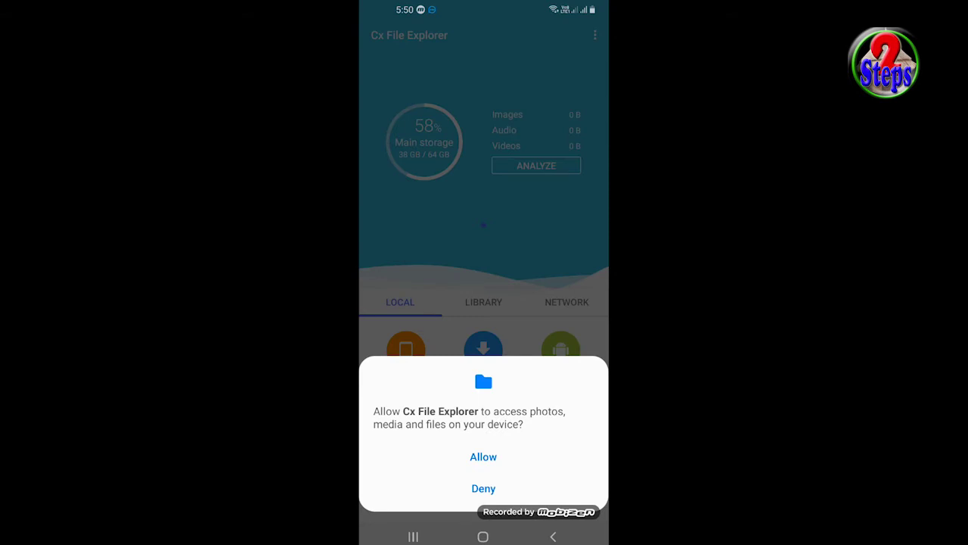
pyautogui.click(483, 456)
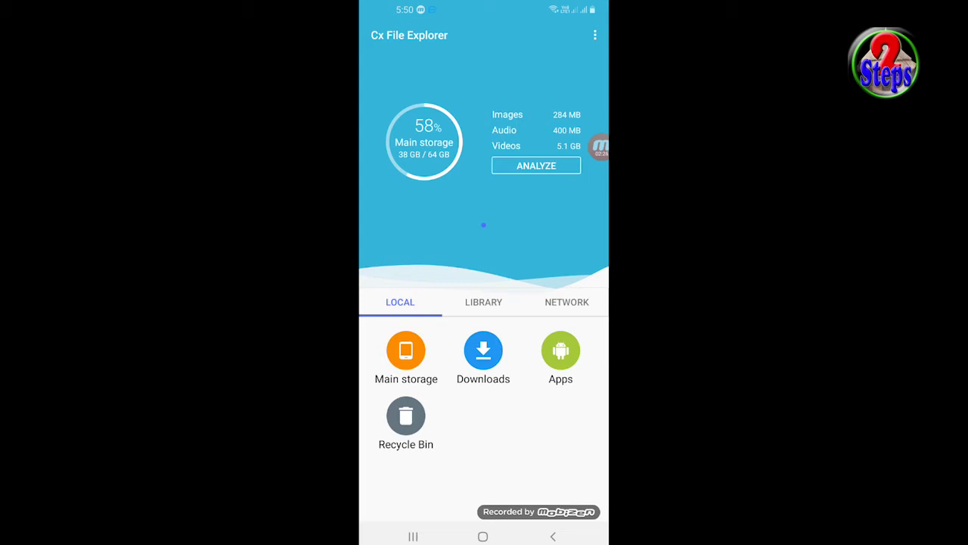
# - Start the Access from PC network service with a random port number
pyautogui.click(567, 302)
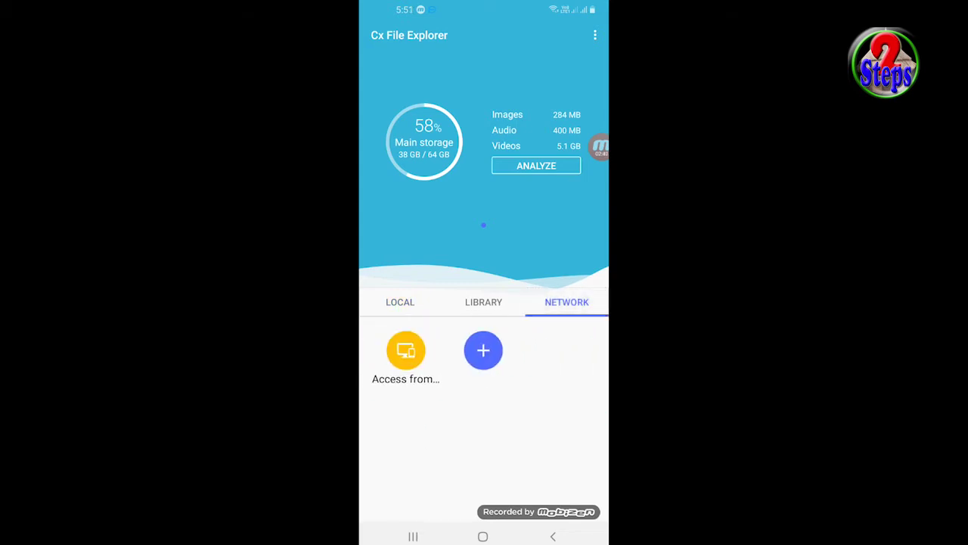
pyautogui.click(406, 355)
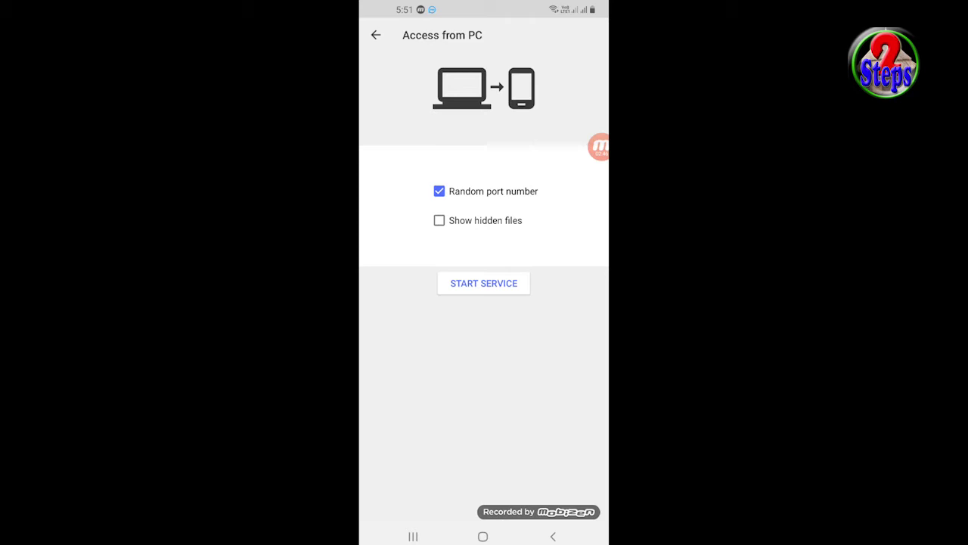
pyautogui.click(483, 283)
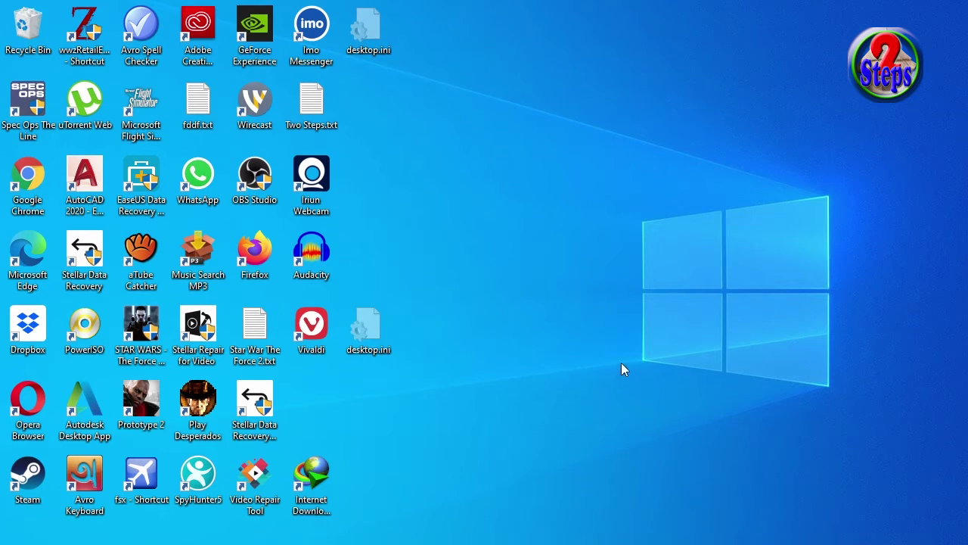
# - In File Explorer on the Windows PC, begin adding a network location to This PC, choosing a custom network location
pyautogui.press('super+e')
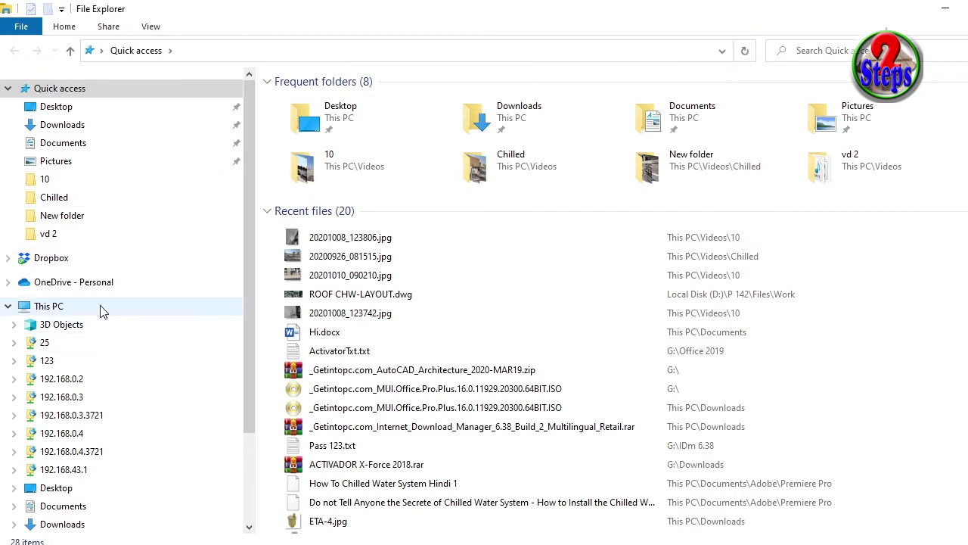
pyautogui.scroll(-1, 103, 390)
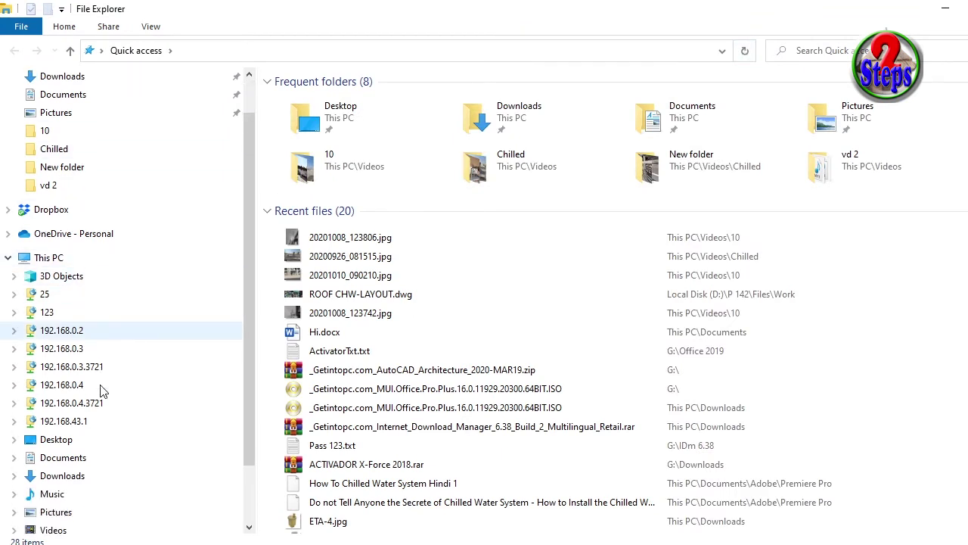
pyautogui.scroll(1, 156, 341)
pyautogui.scroll(-1, 156, 342)
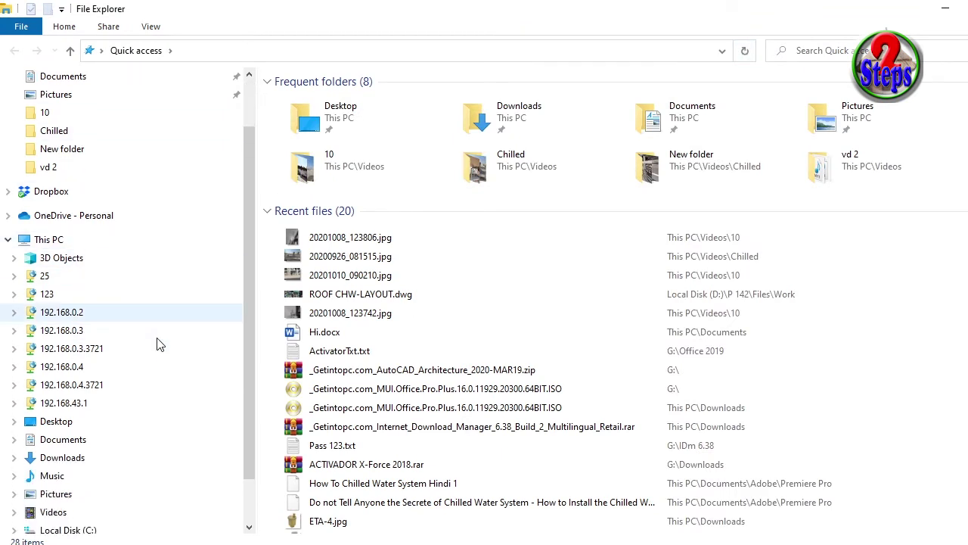
pyautogui.rightClick(57, 247)
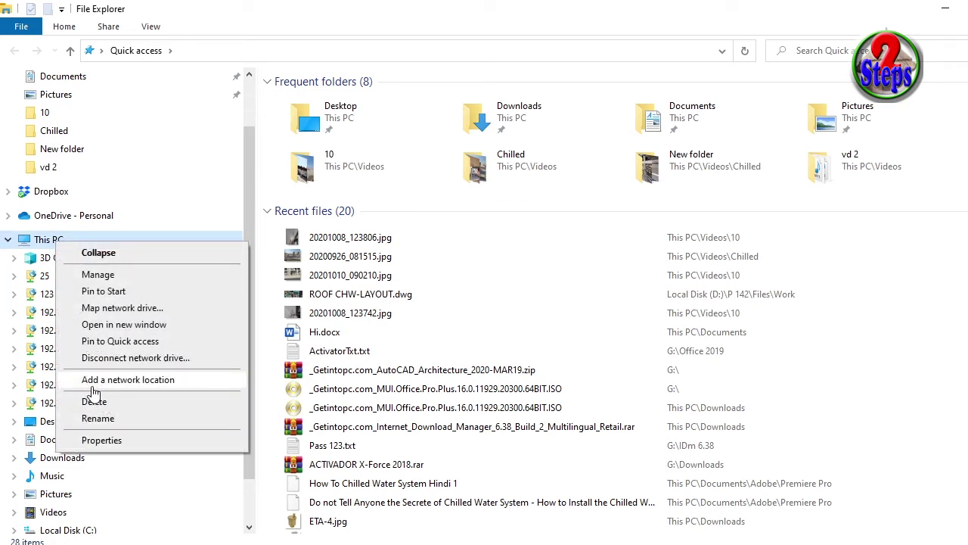
pyautogui.click(191, 382)
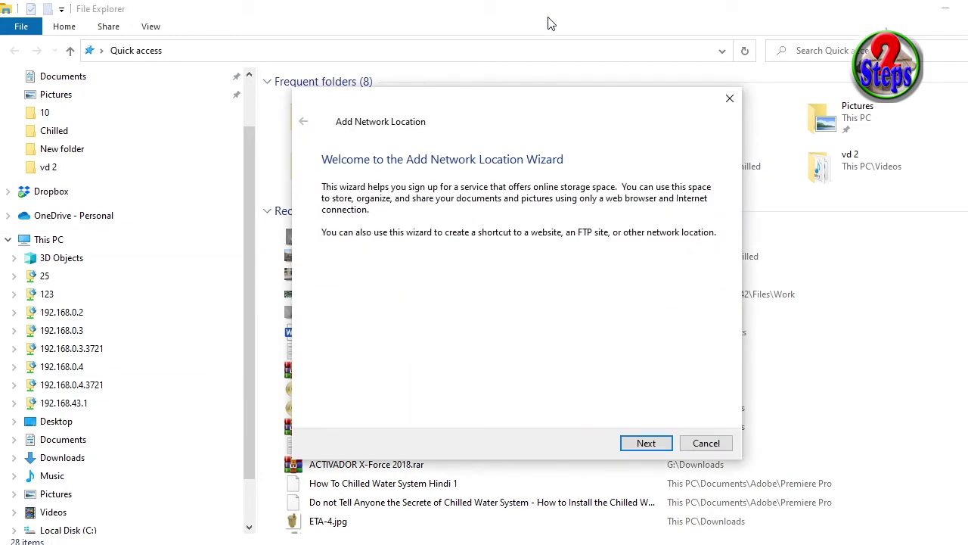
pyautogui.click(647, 443)
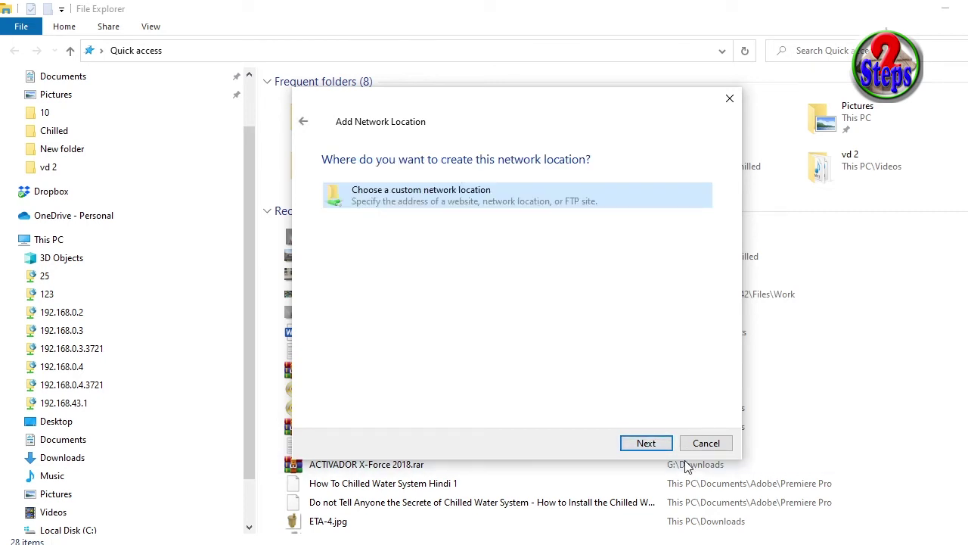
pyautogui.click(647, 444)
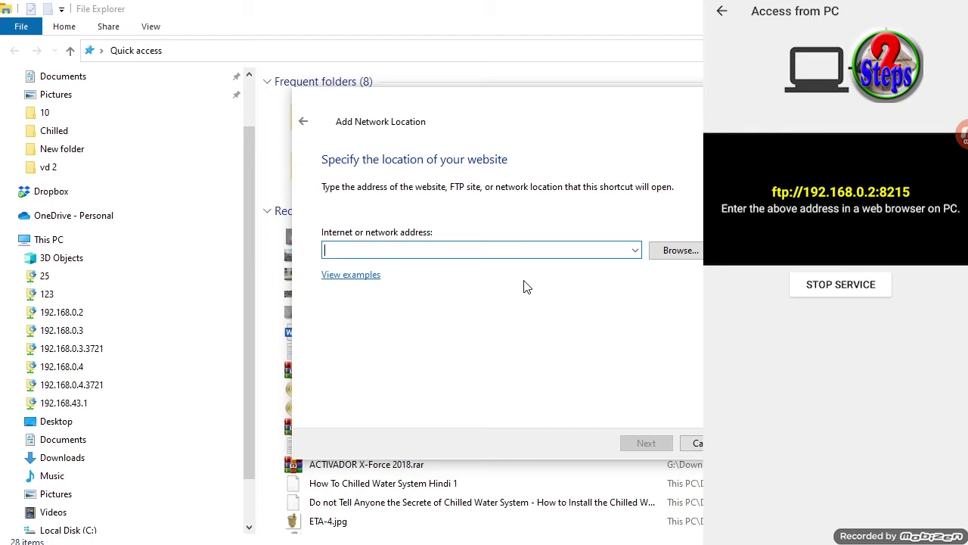
# - Specify ftp://192.168.0.2:8215 as the network address and accept anonymous logon
pyautogui.write('ftp')
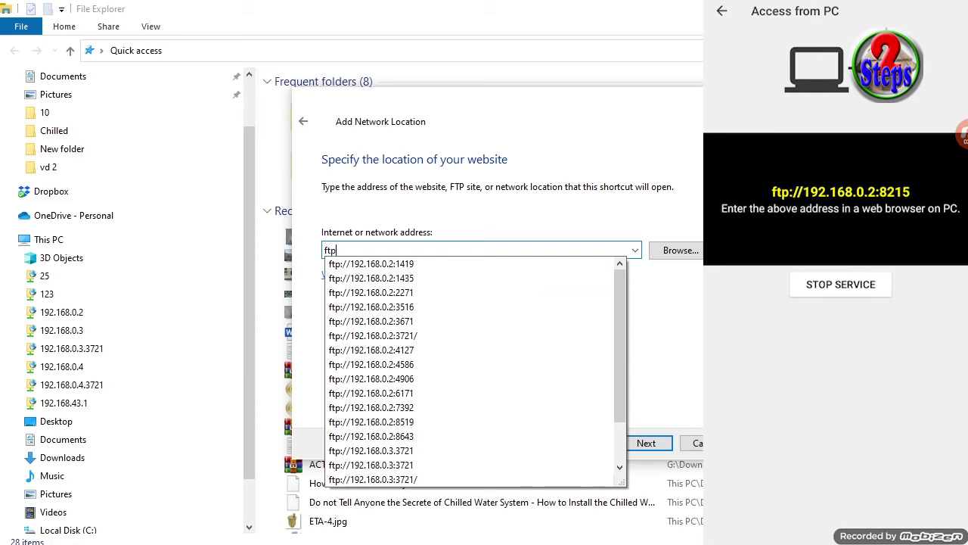
pyautogui.write('://192.168.0.2:8215')
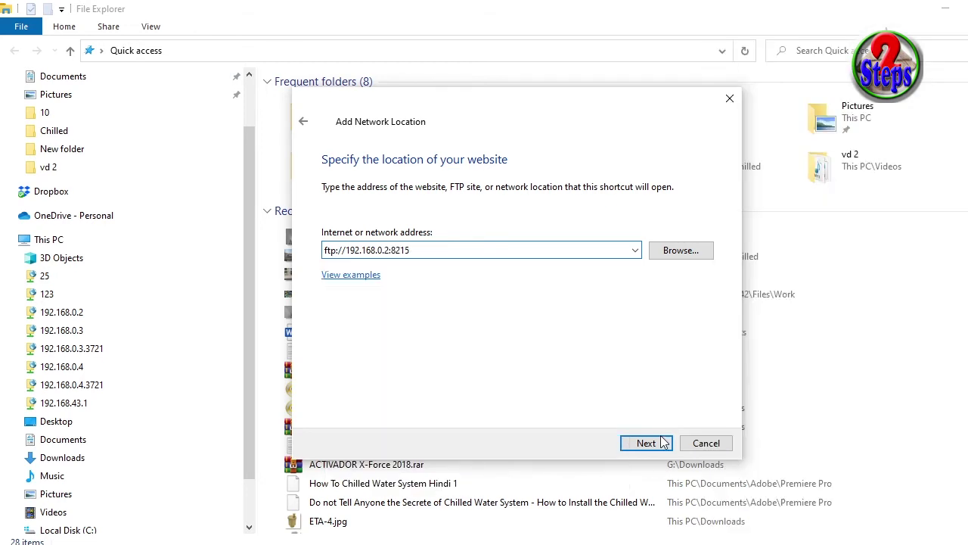
pyautogui.click(646, 443)
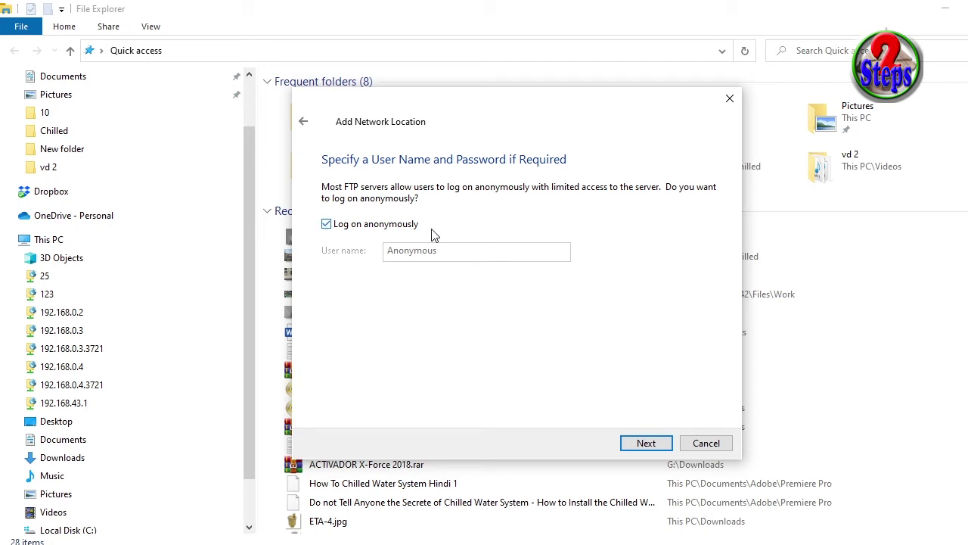
pyautogui.click(326, 224)
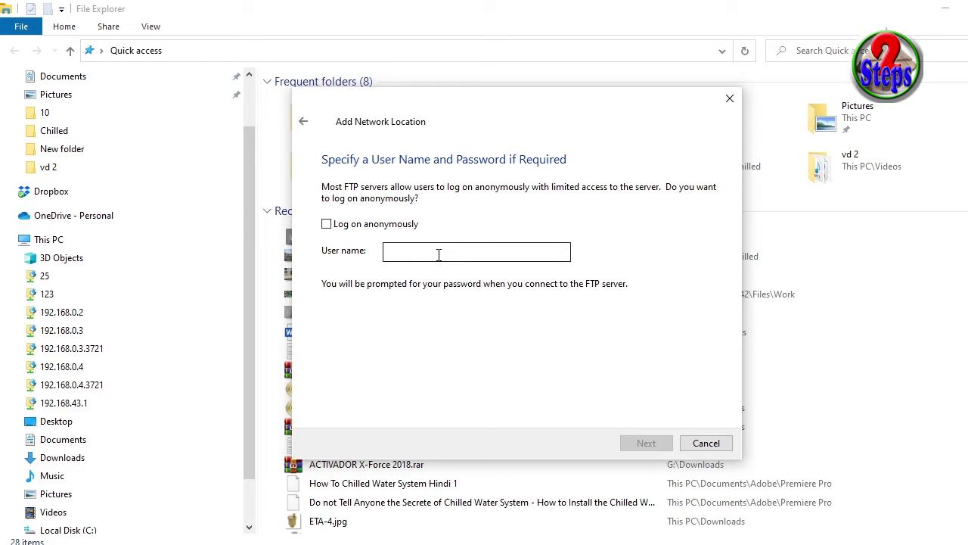
pyautogui.click(326, 224)
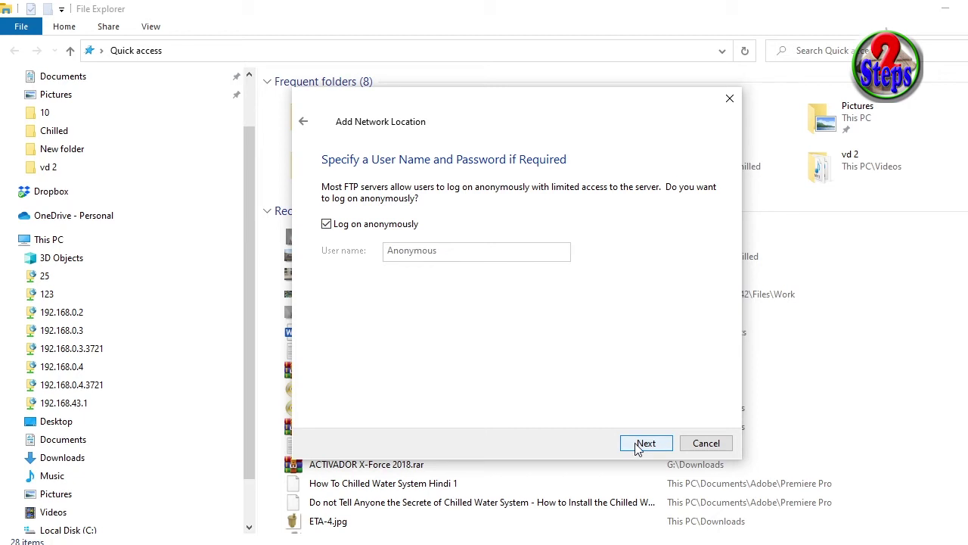
pyautogui.click(643, 443)
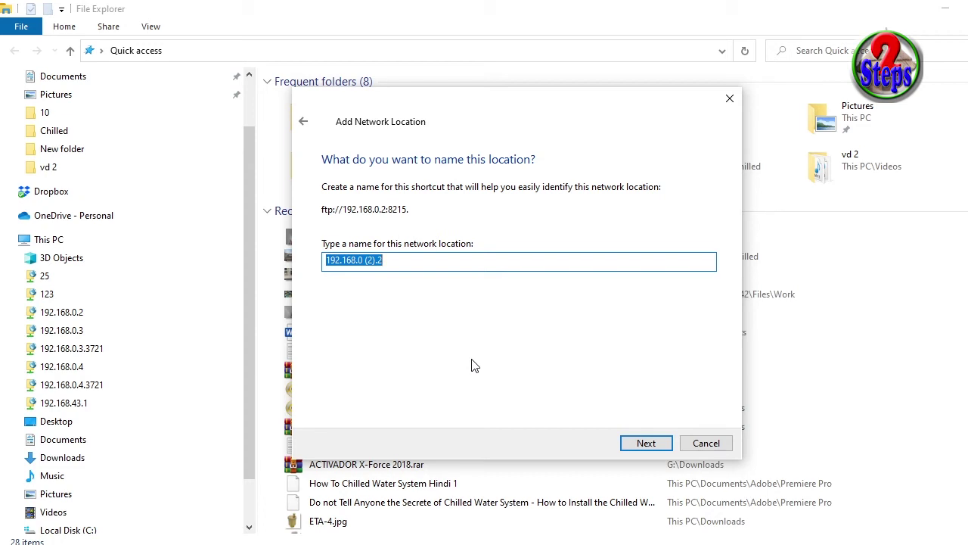
# - Name the network location CX and finish the wizard so that the location opens
pyautogui.write('CX')
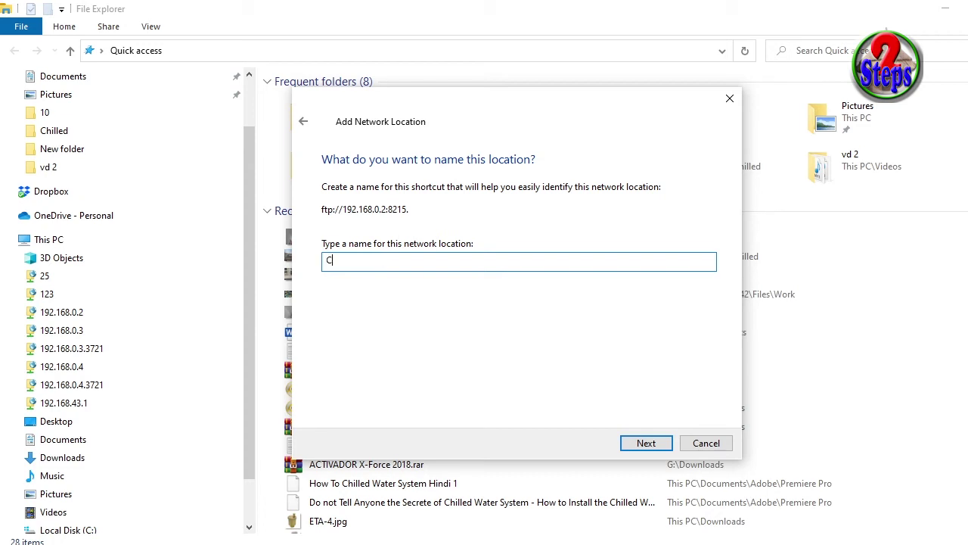
pyautogui.click(646, 444)
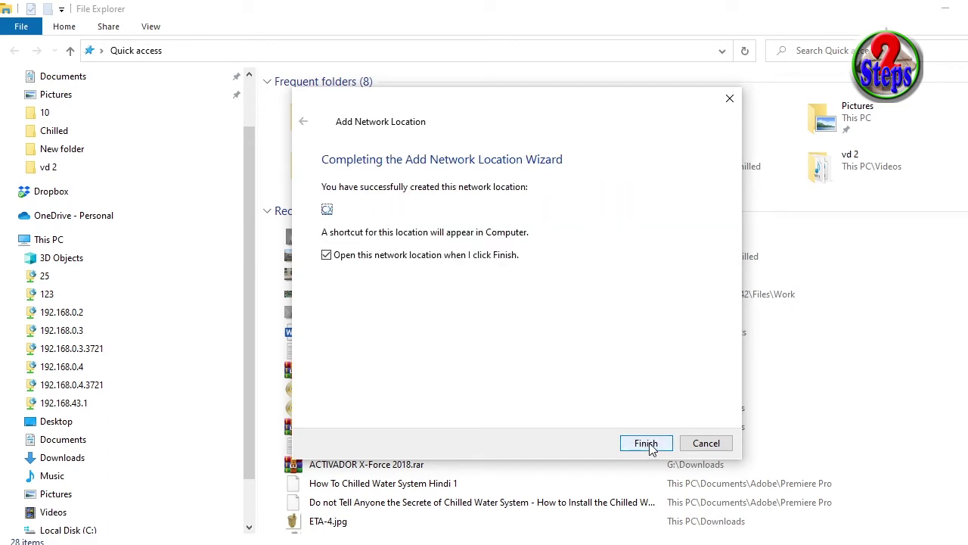
pyautogui.click(647, 446)
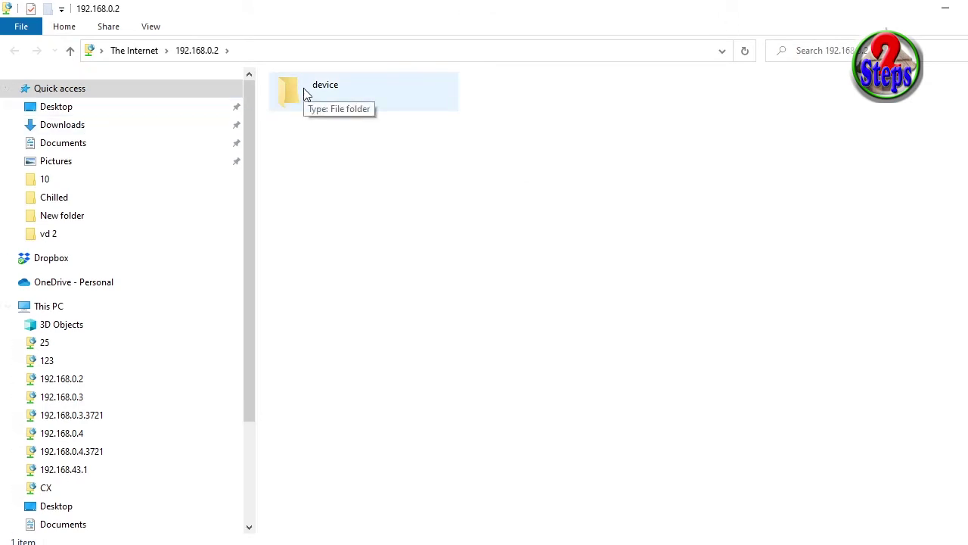
# - Open the phone's device/DCIM/Camera folder through the network location and browse its files
pyautogui.click(322, 104)
pyautogui.doubleClick(321, 104)
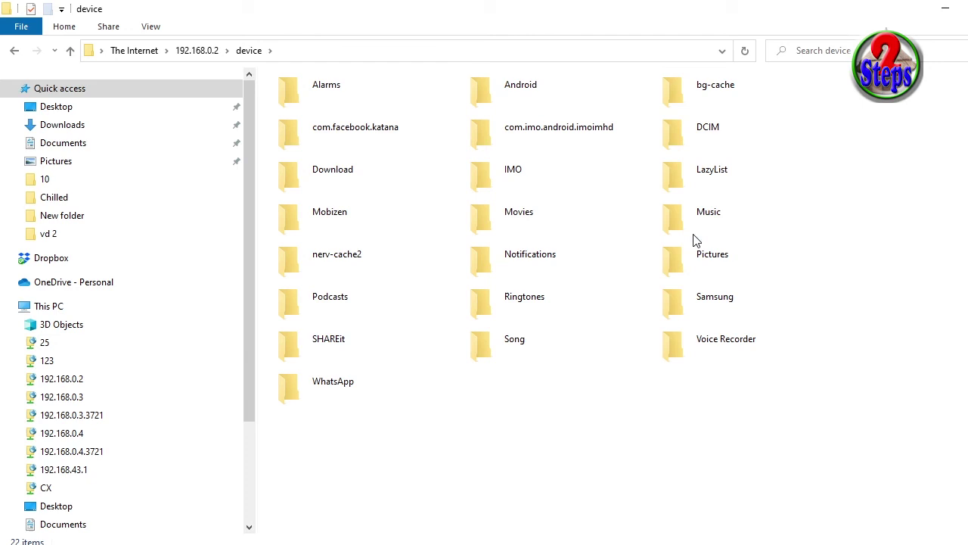
pyautogui.doubleClick(705, 142)
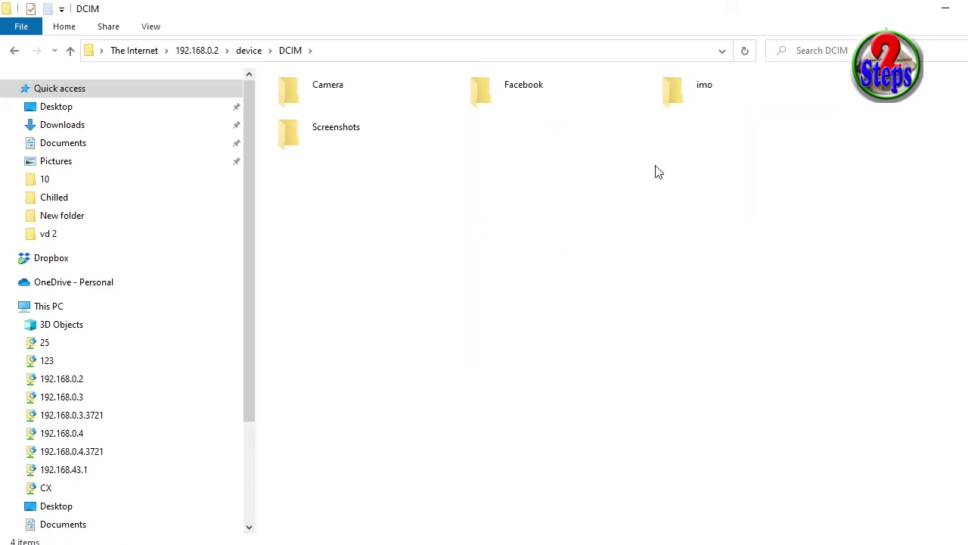
pyautogui.doubleClick(315, 94)
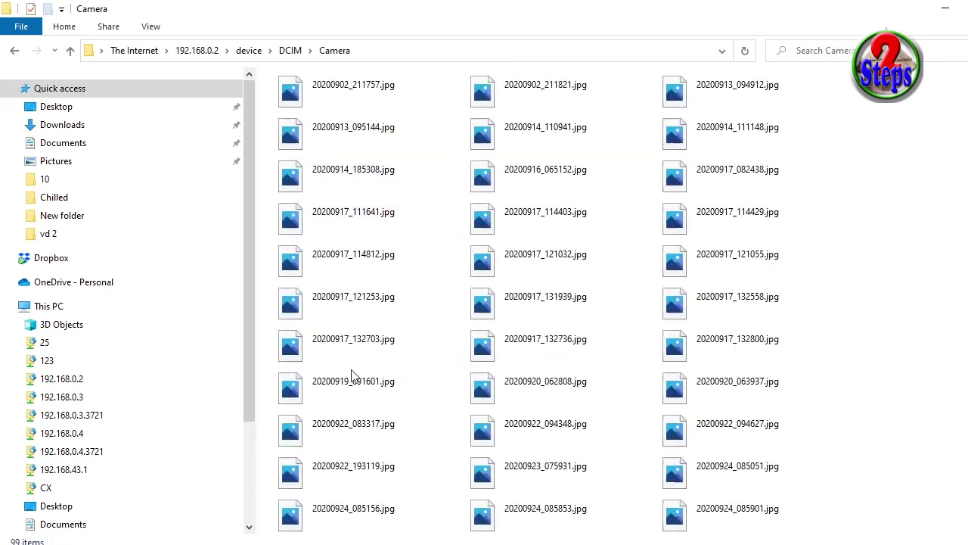
pyautogui.scroll(-3, 473, 166)
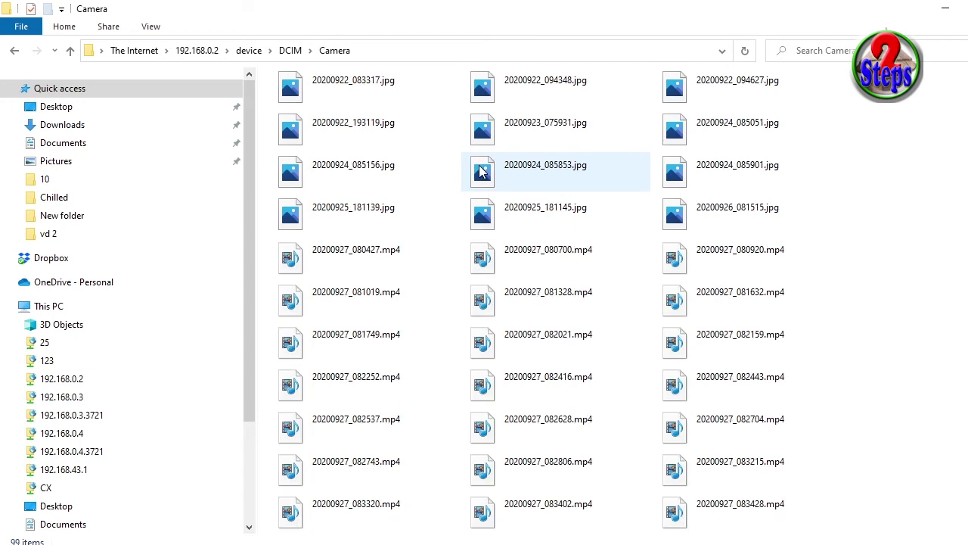
pyautogui.scroll(3, 464, 310)
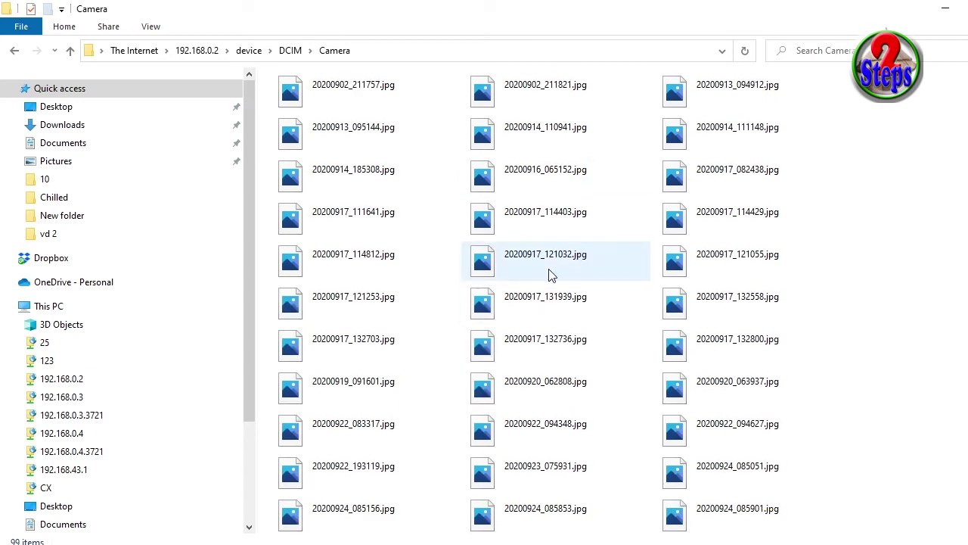
# - Copy 20200917_114403.jpg from the phone's Camera folder onto the Windows desktop and close the photo viewer
pyautogui.click(492, 224)
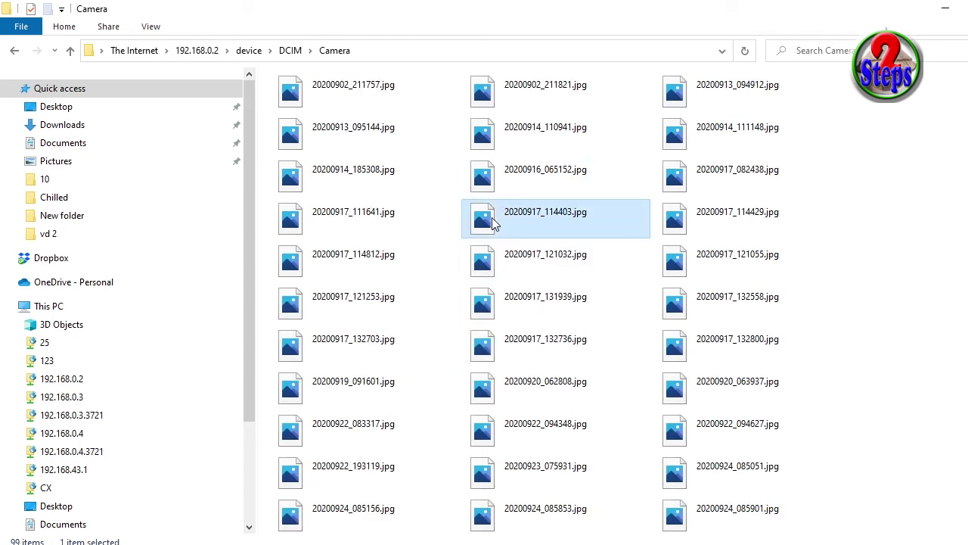
pyautogui.rightClick(493, 222)
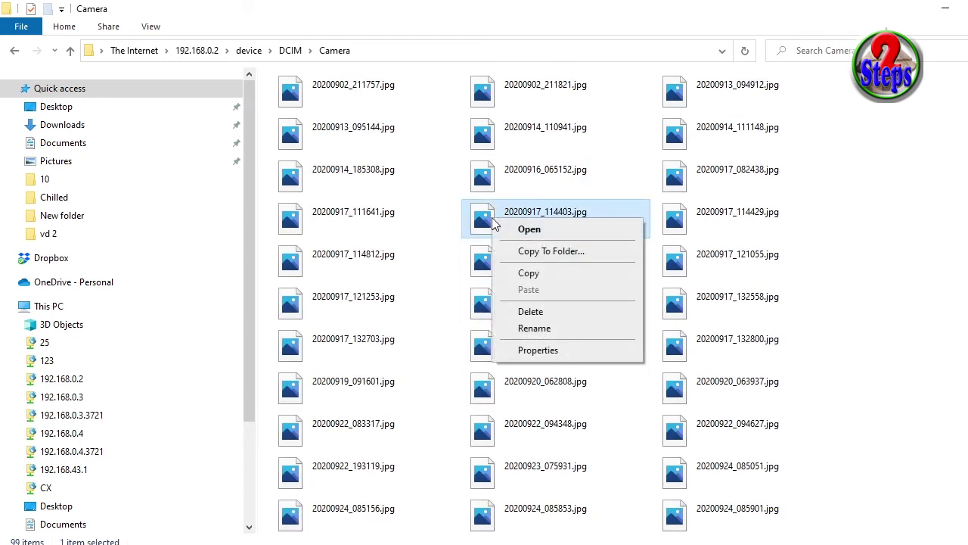
pyautogui.click(543, 277)
pyautogui.click(946, 9)
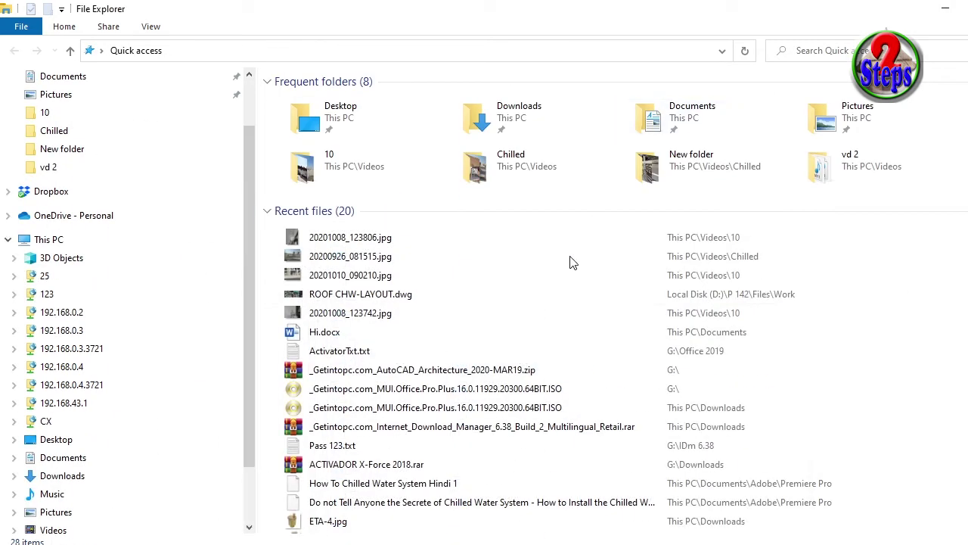
pyautogui.click(945, 9)
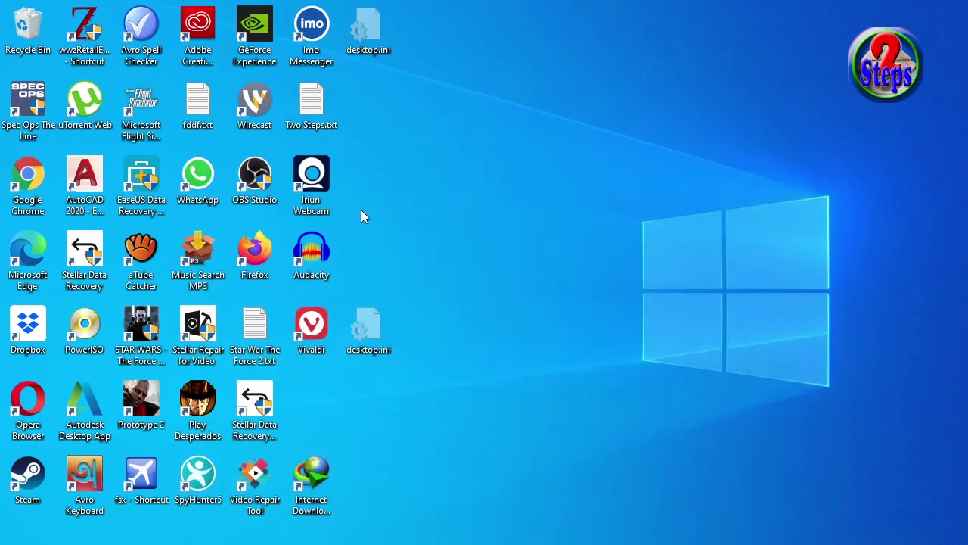
pyautogui.rightClick(380, 188)
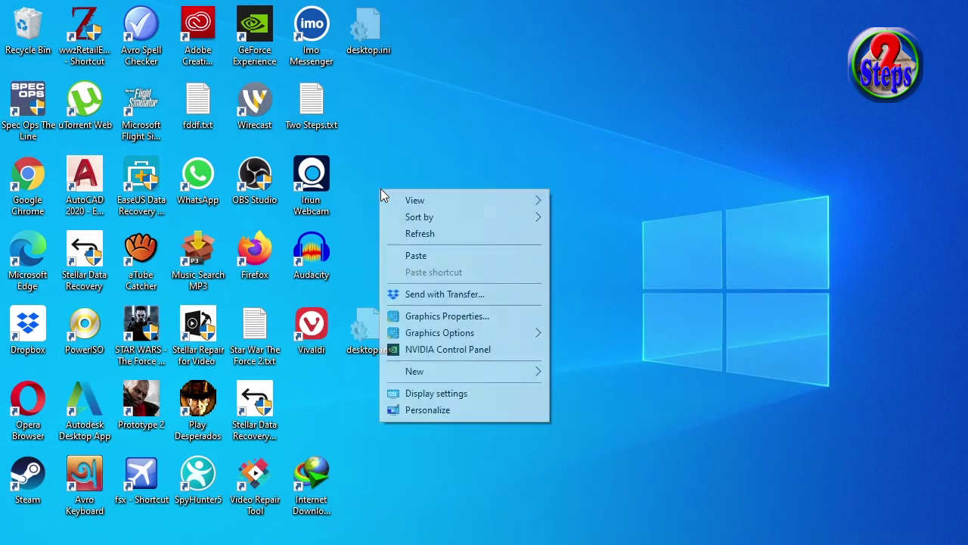
pyautogui.click(438, 258)
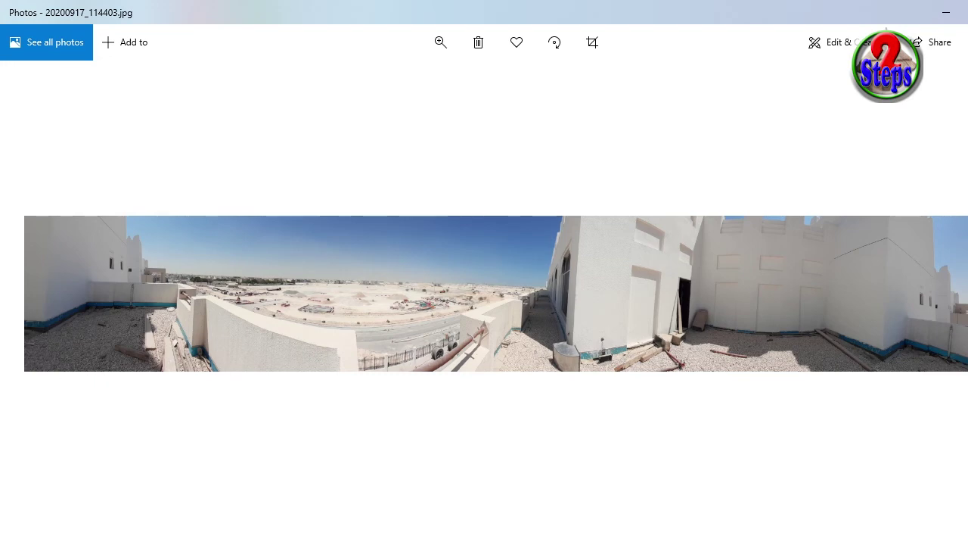
pyautogui.hotkey('alt', 'F4')
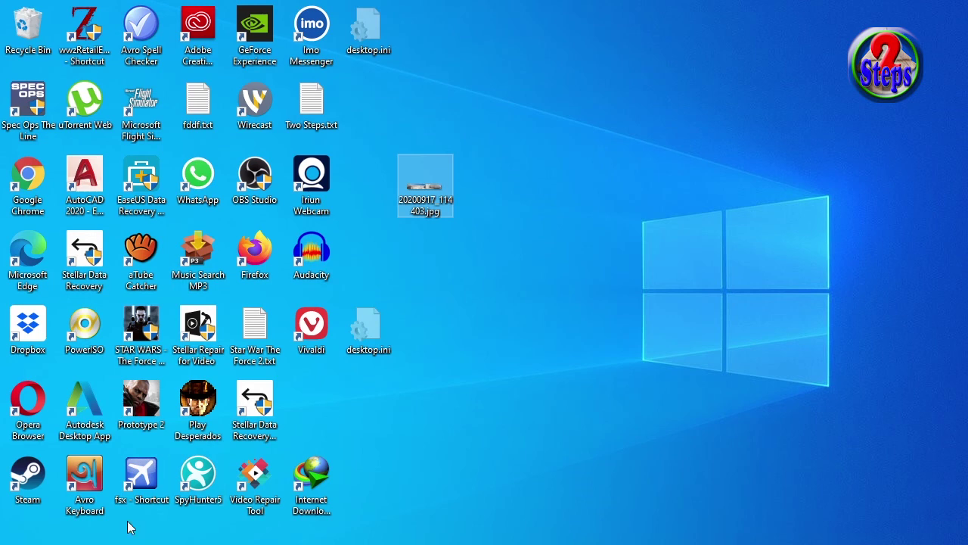
# - Copy the recent picture 20201008_123806.jpg from Quick access on the PC
pyautogui.moveTo(427, 543)
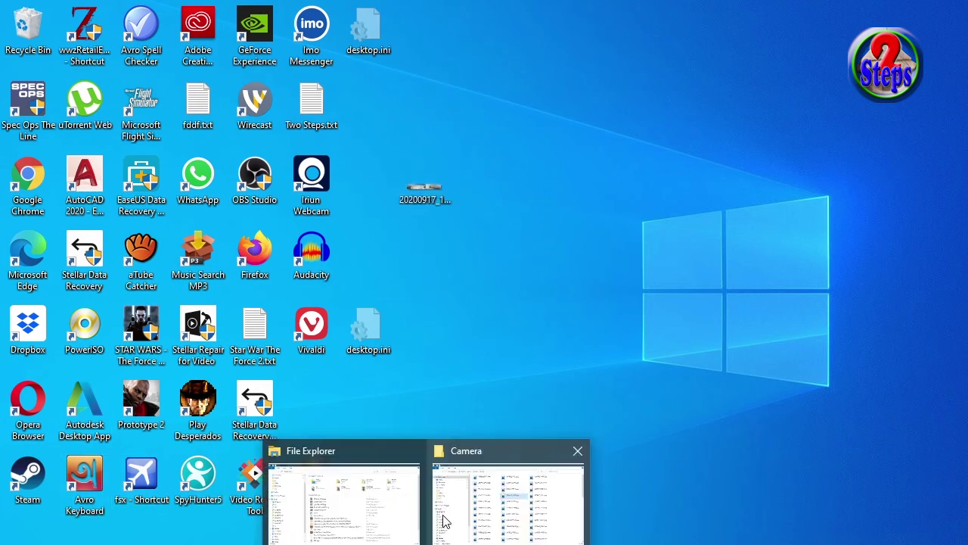
pyautogui.click(383, 512)
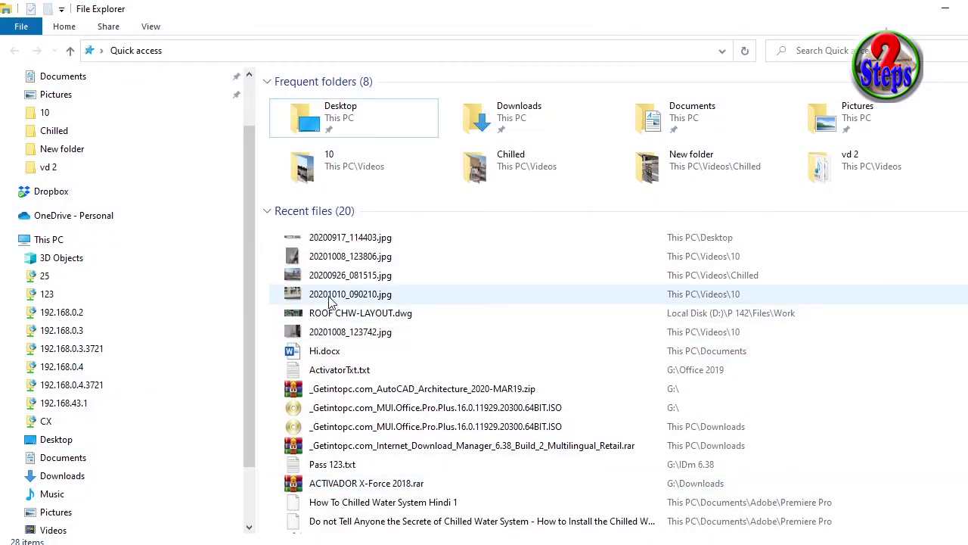
pyautogui.click(345, 258)
pyautogui.doubleClick(345, 256)
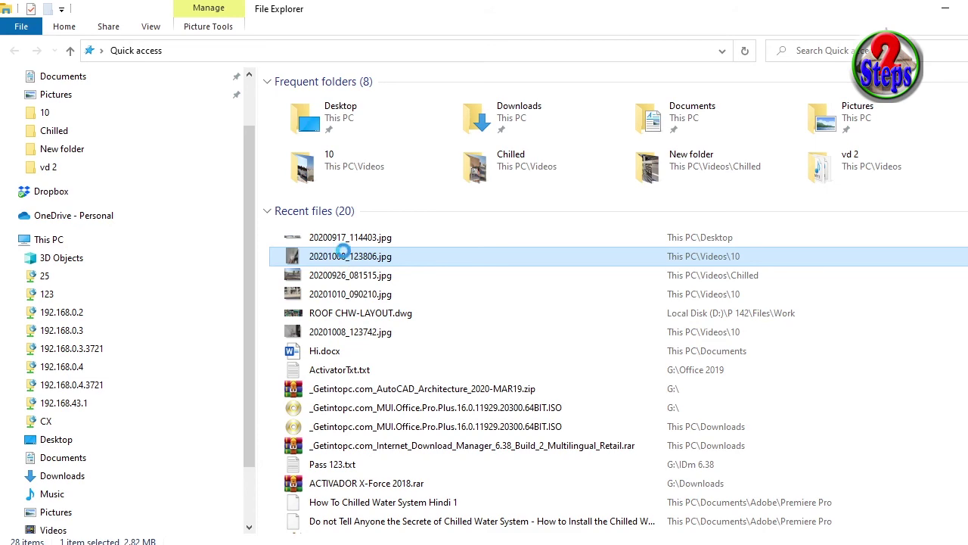
pyautogui.rightClick(345, 256)
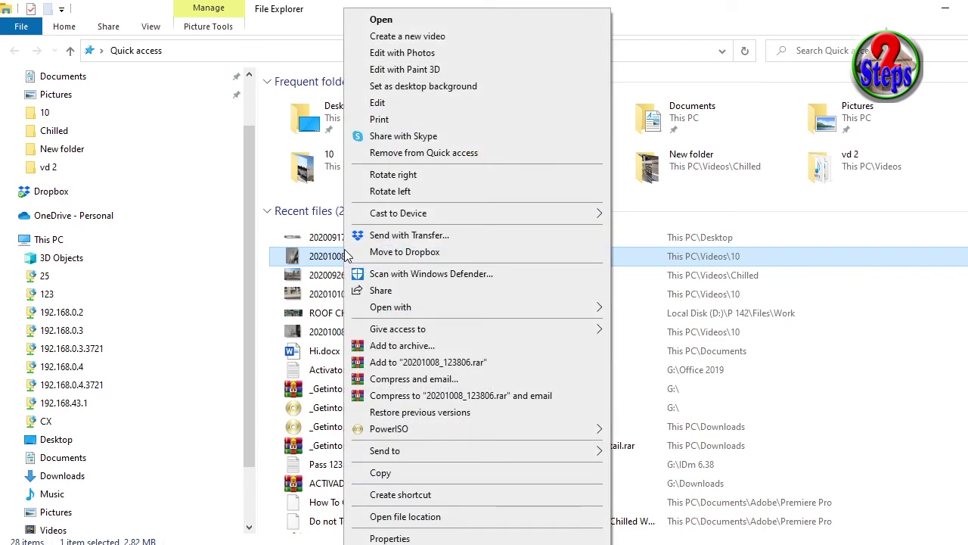
pyautogui.click(385, 477)
# - Paste the copied picture into the phone's device folder on the network location and minimize the window
pyautogui.moveTo(503, 541)
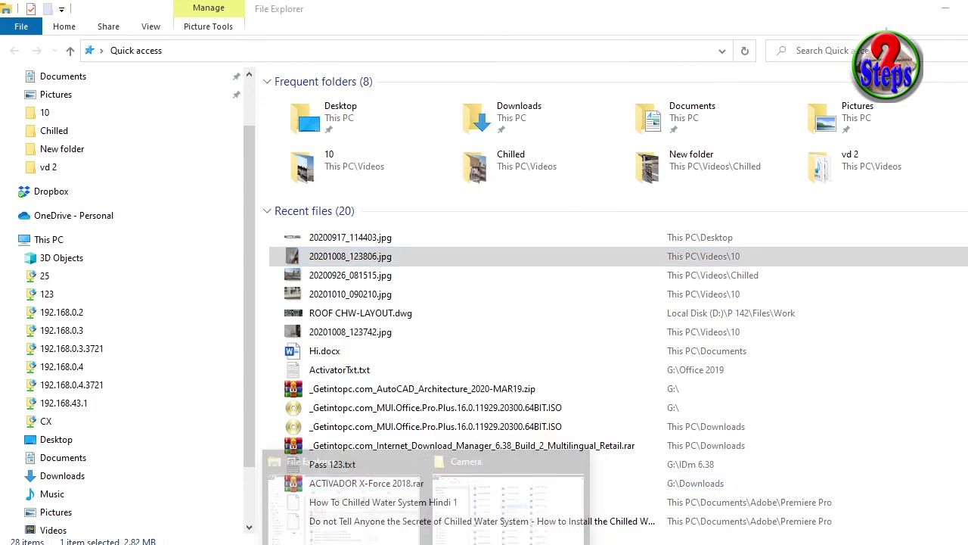
pyautogui.click(559, 506)
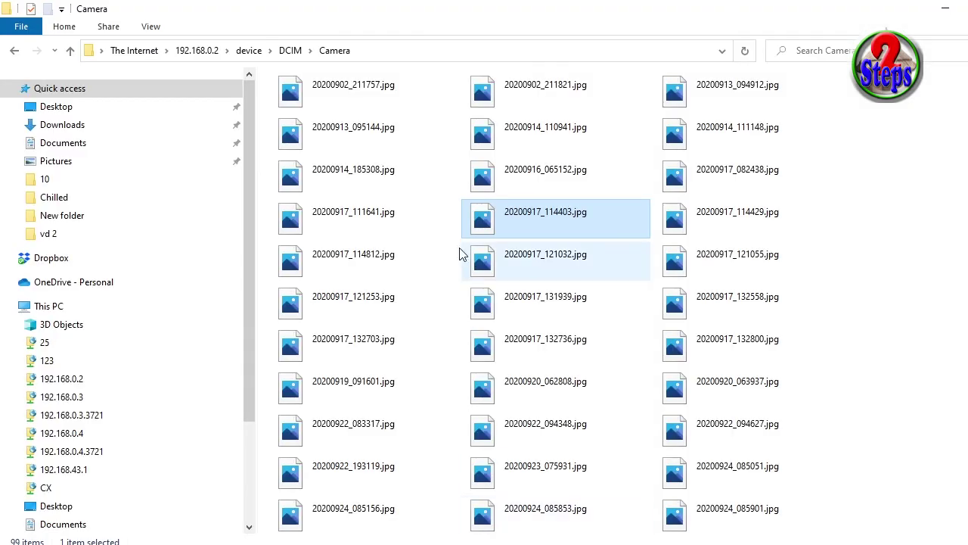
pyautogui.click(291, 50)
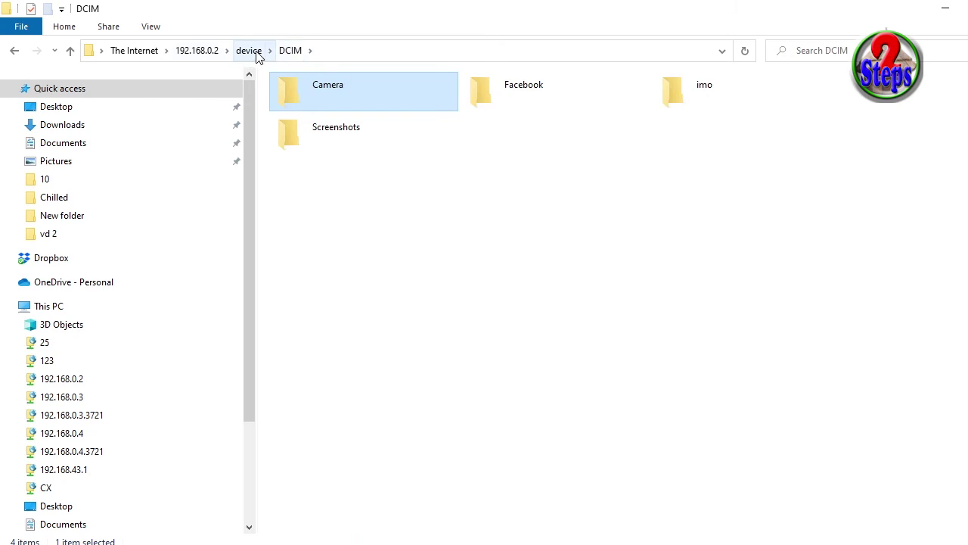
pyautogui.click(256, 54)
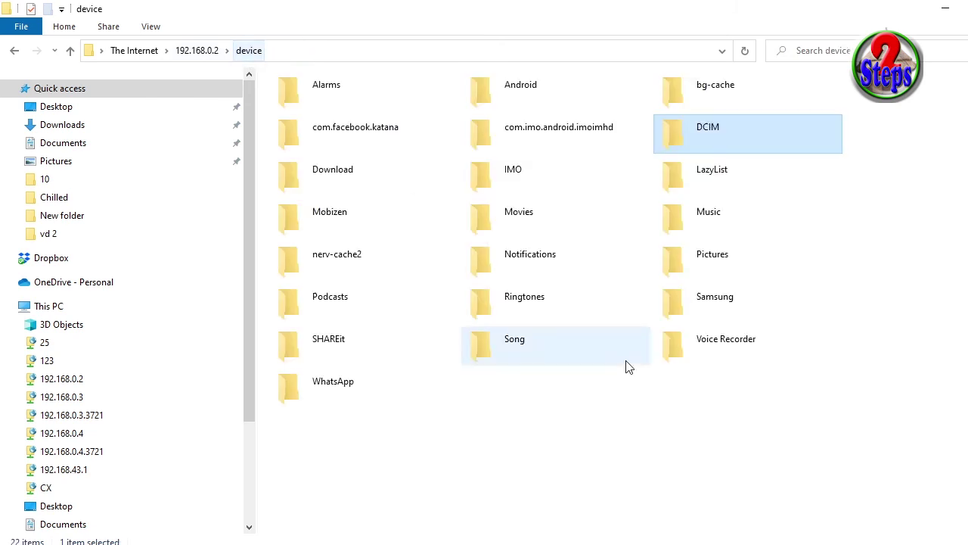
pyautogui.rightClick(512, 400)
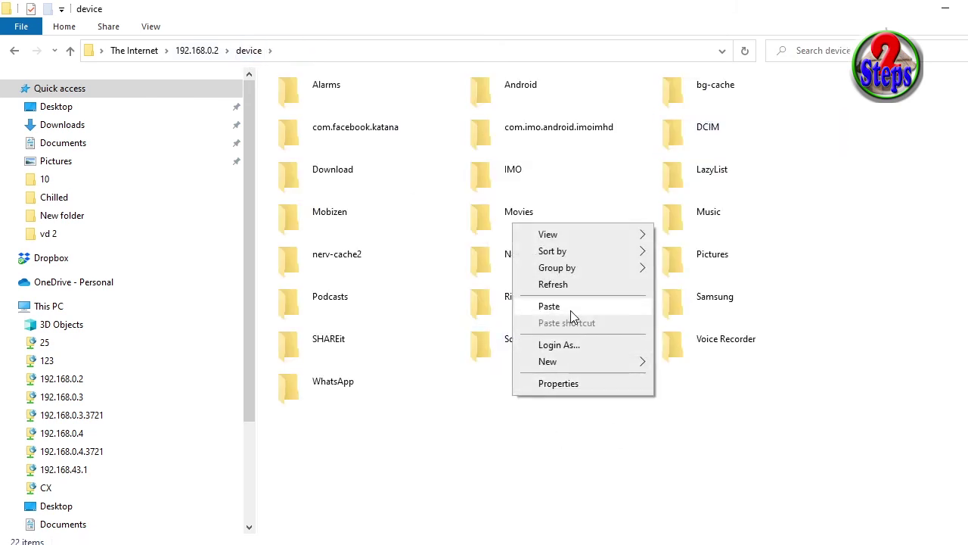
pyautogui.click(549, 306)
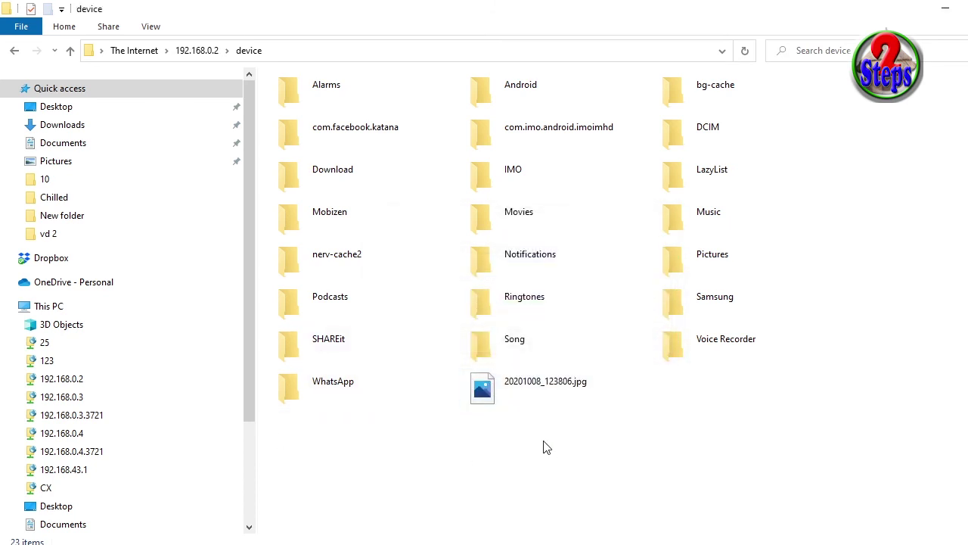
pyautogui.click(946, 8)
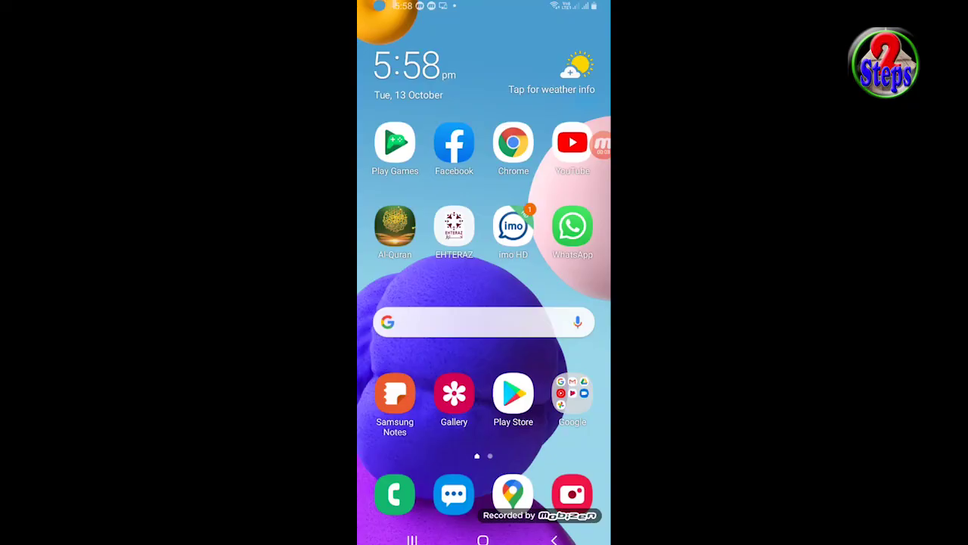
# - Switch to the Android phone and open its internal storage in My Files
pyautogui.hscroll(-3, 484, 272)
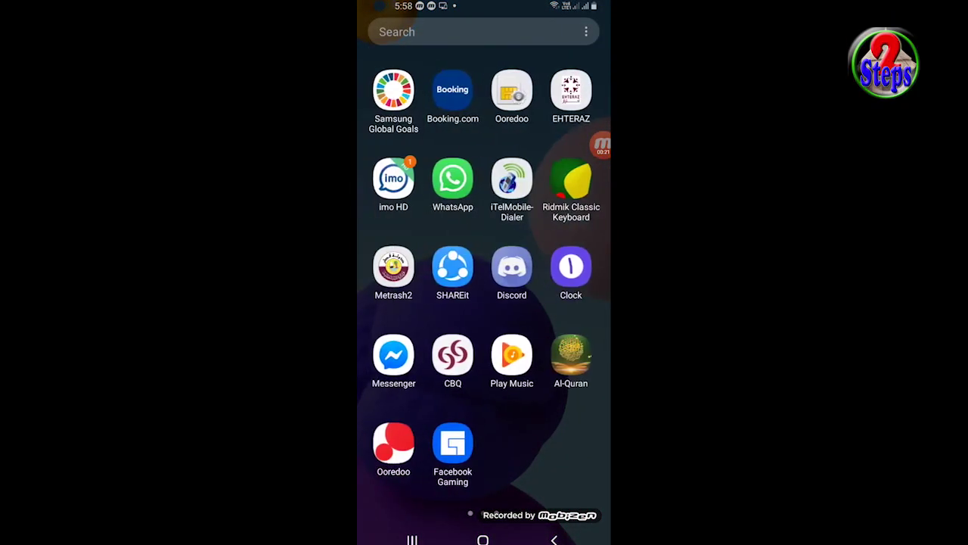
pyautogui.click(395, 91)
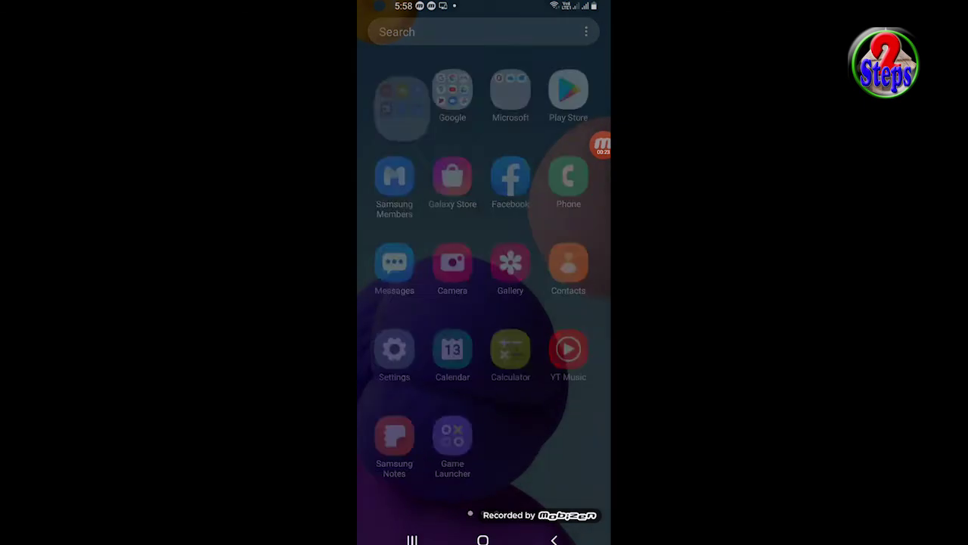
pyautogui.click(464, 198)
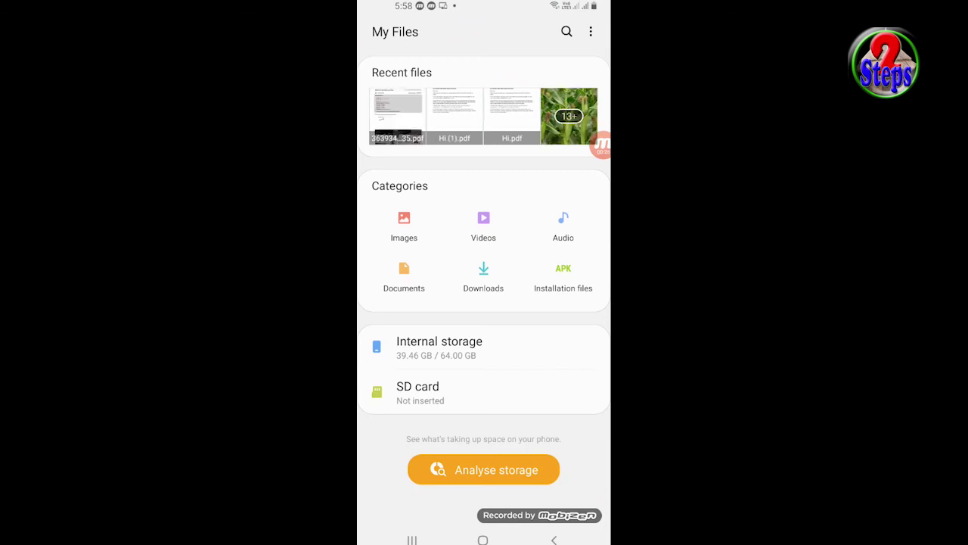
pyautogui.click(439, 347)
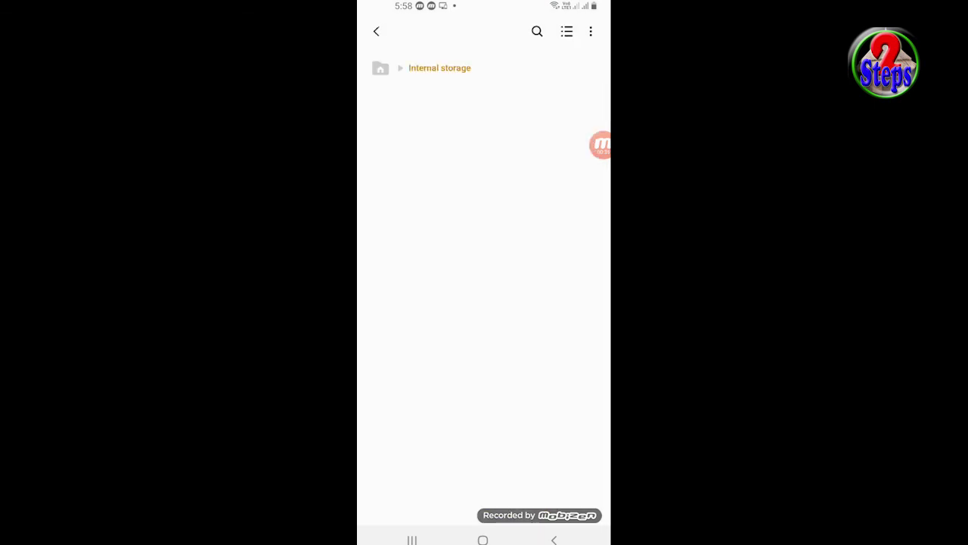
# - Find 20201008_123806.jpg in the internal storage and open it with Gallery just once
pyautogui.scroll(-3, 483, 312)
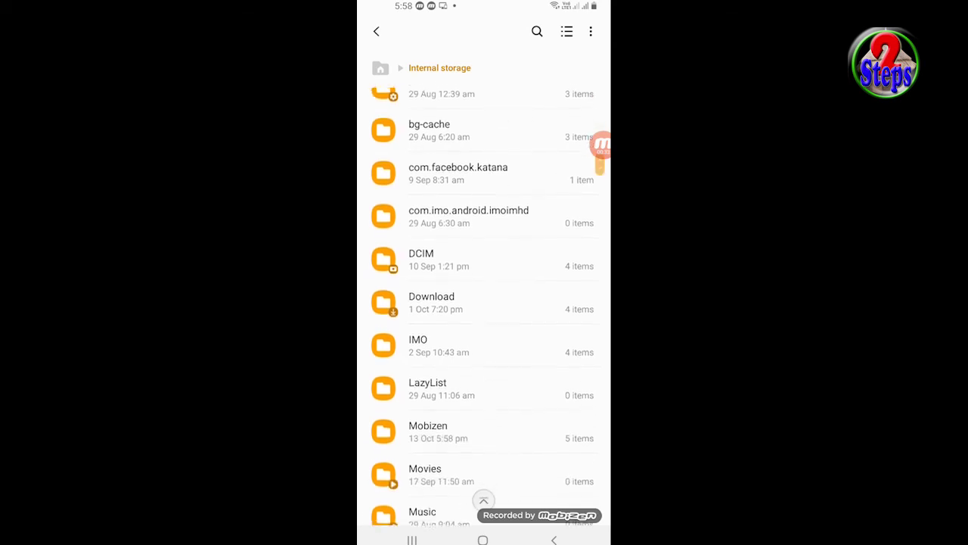
pyautogui.scroll(-2, 482, 311)
pyautogui.scroll(-5, 483, 302)
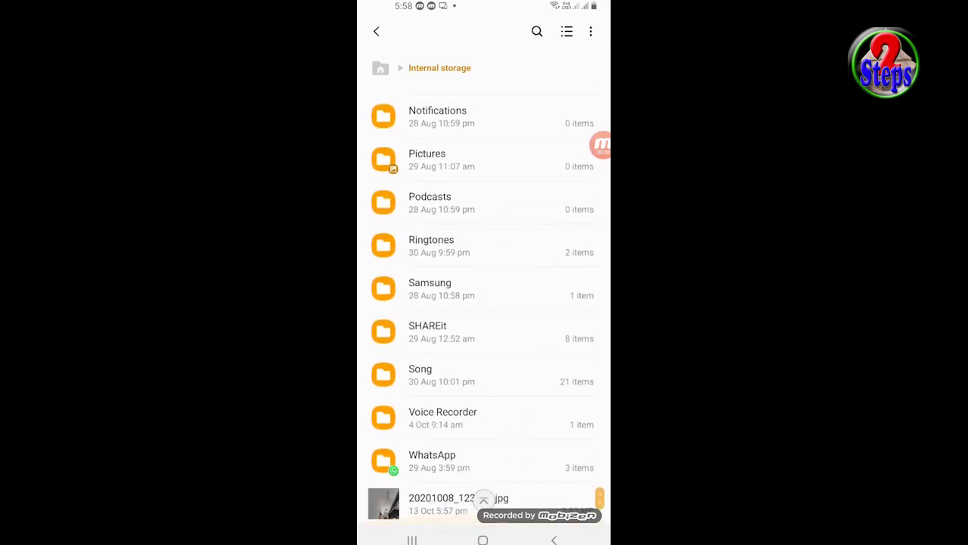
pyautogui.click(446, 503)
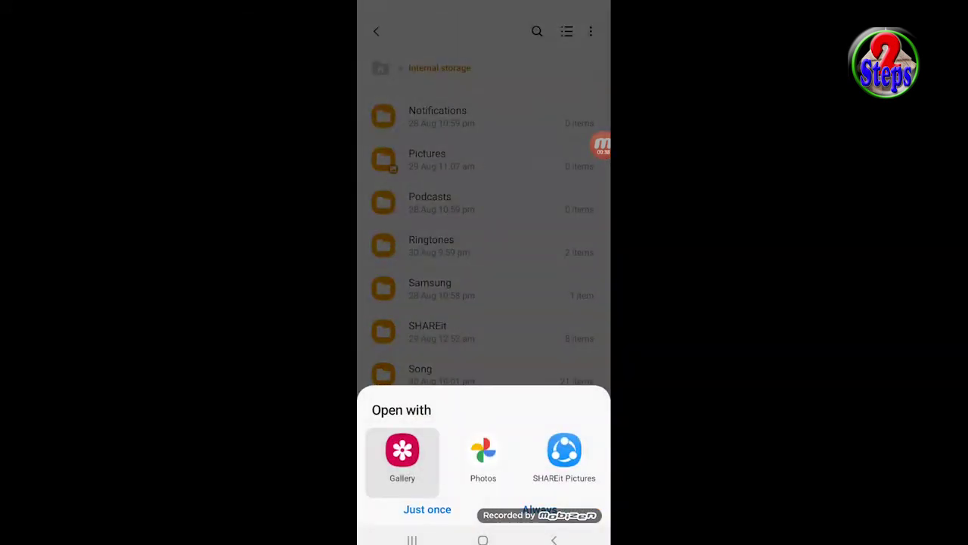
pyautogui.click(427, 509)
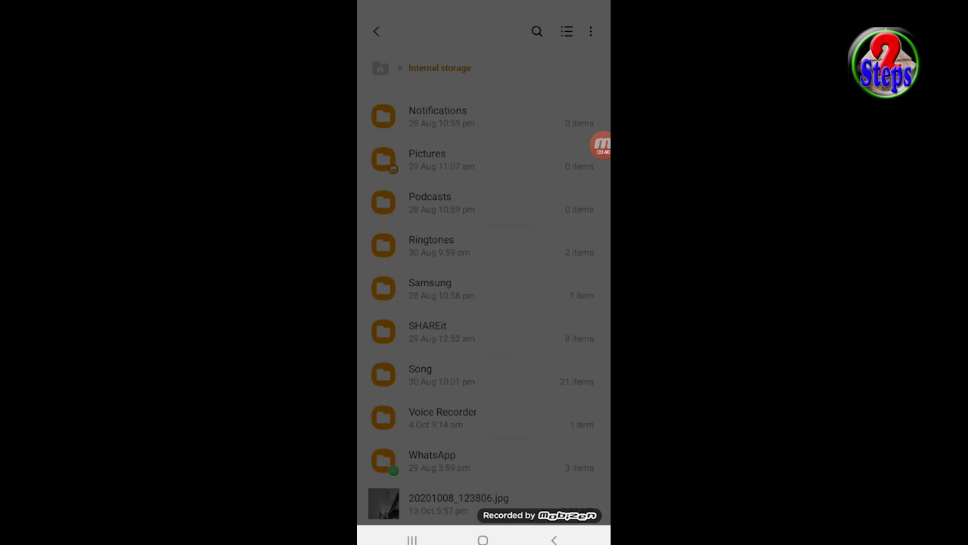